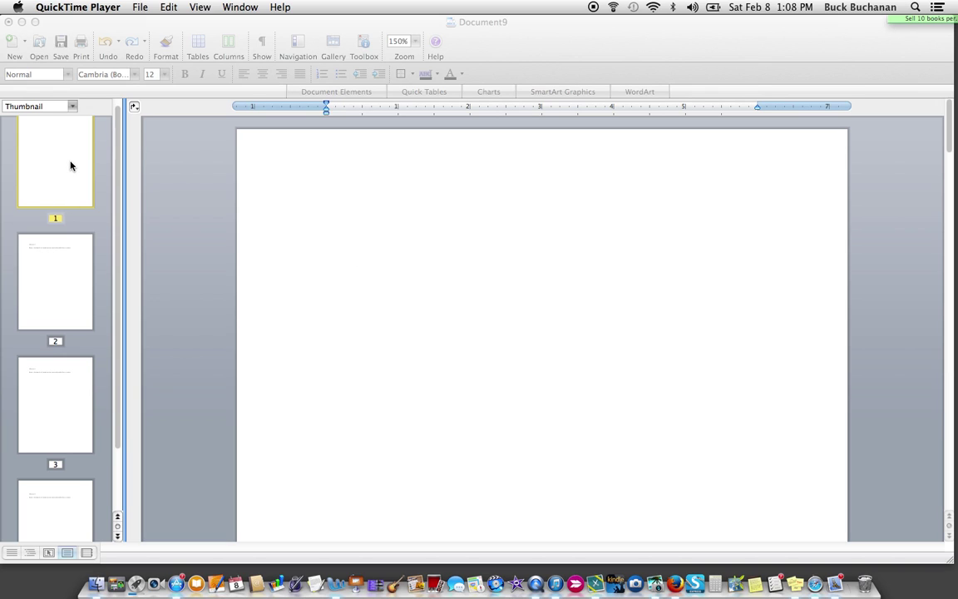
- Go to the Chapter 1 page and display the list of available styles in the formatting palette
click(45, 289)
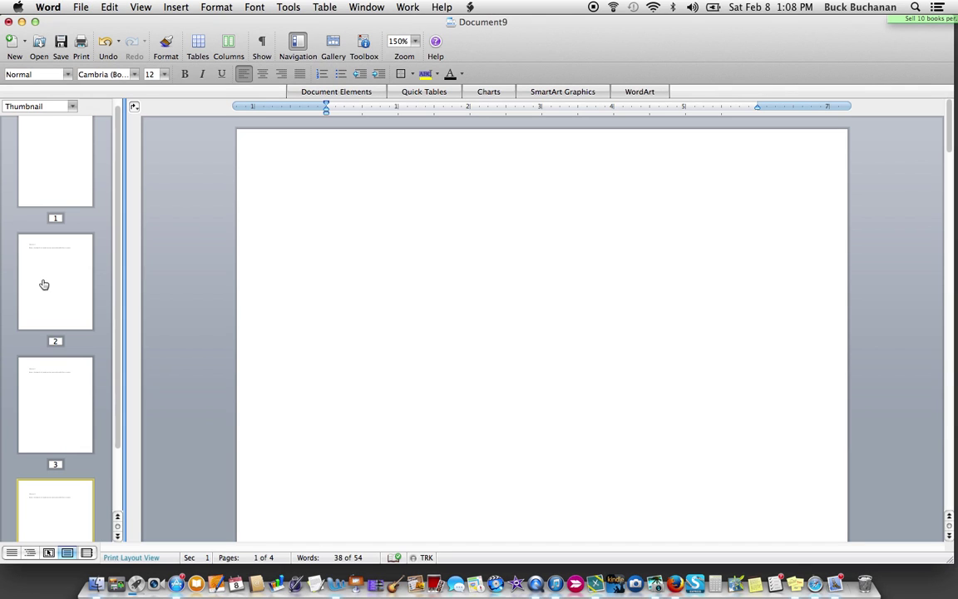
click(43, 246)
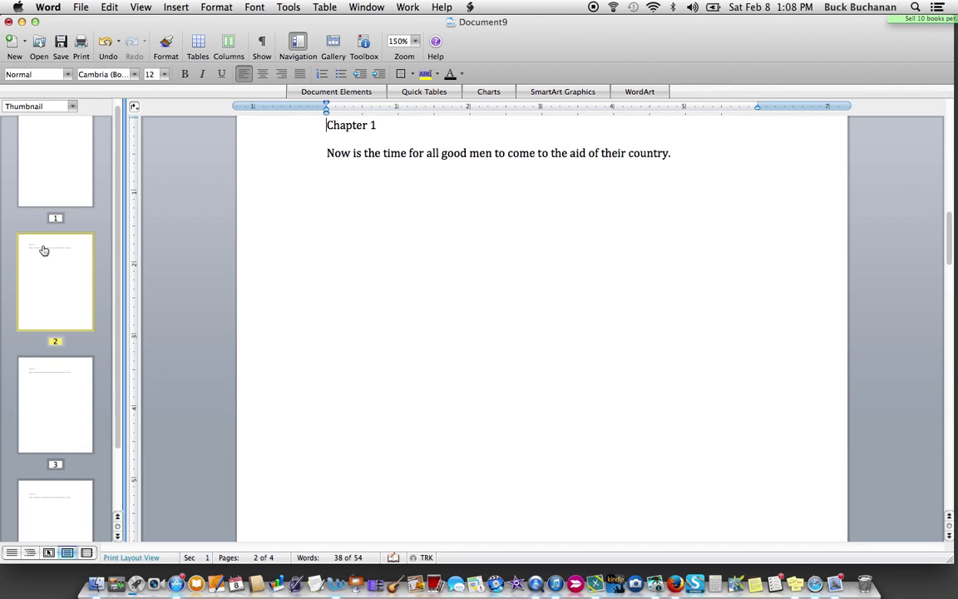
click(387, 124)
key(Down)
key(Down)
click(363, 43)
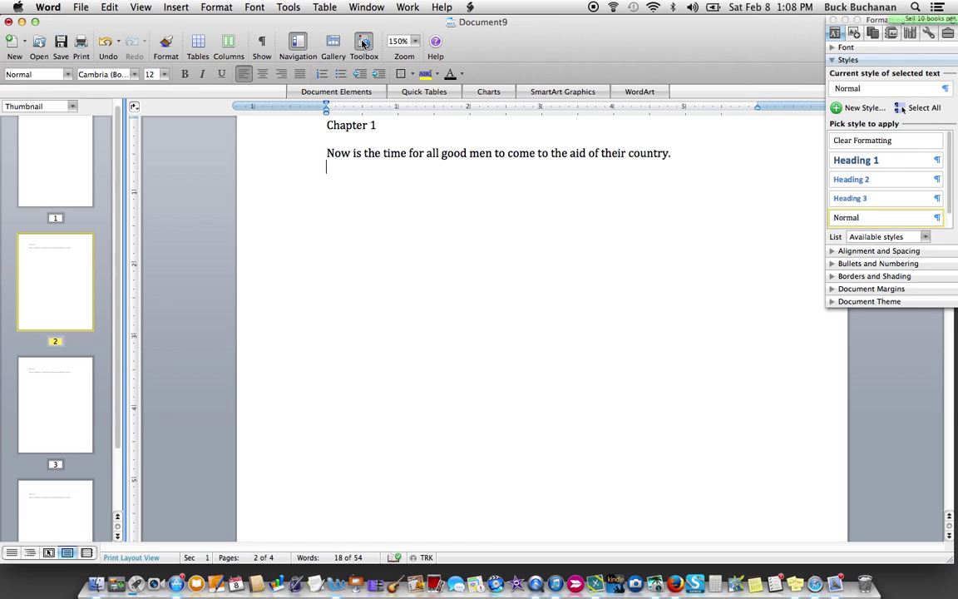
click(832, 63)
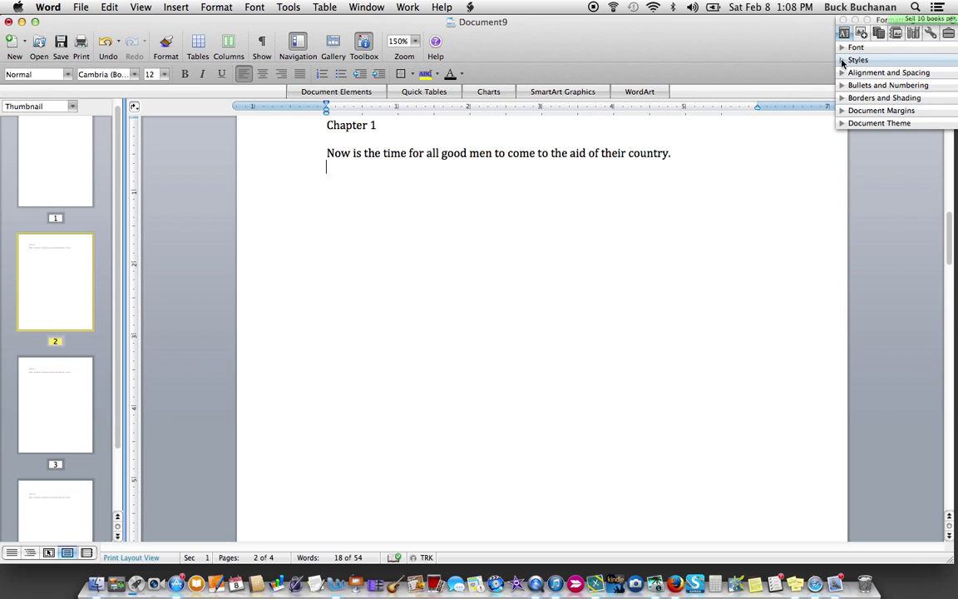
click(843, 62)
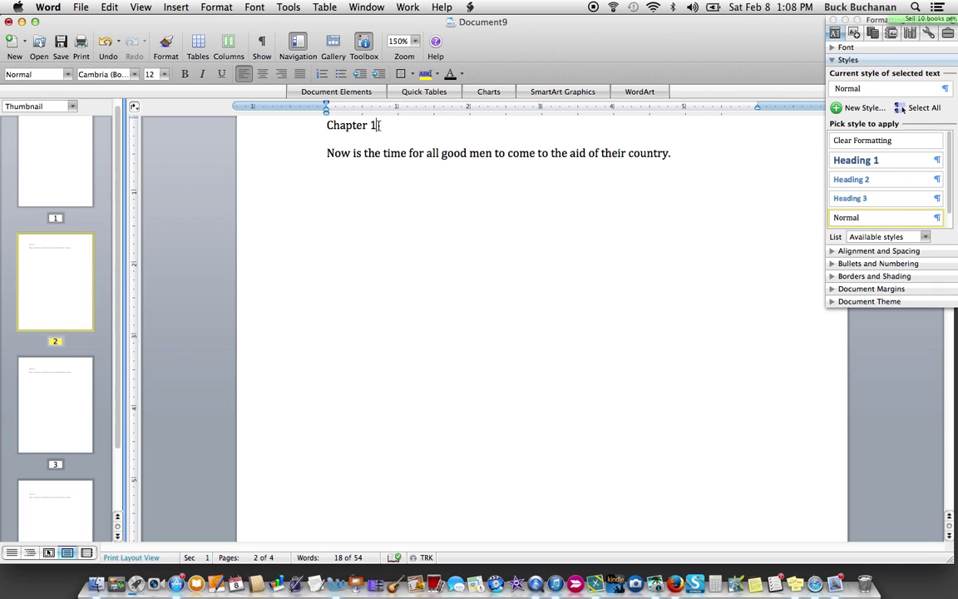
- Apply the Heading 2 style to the "Chapter 1" title line
triple_click(338, 124)
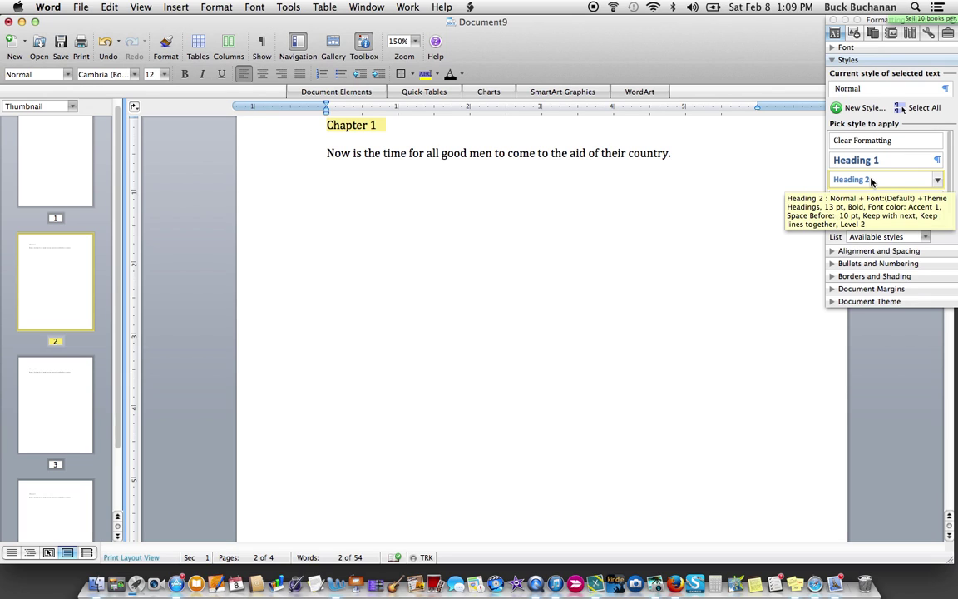
click(871, 179)
click(525, 304)
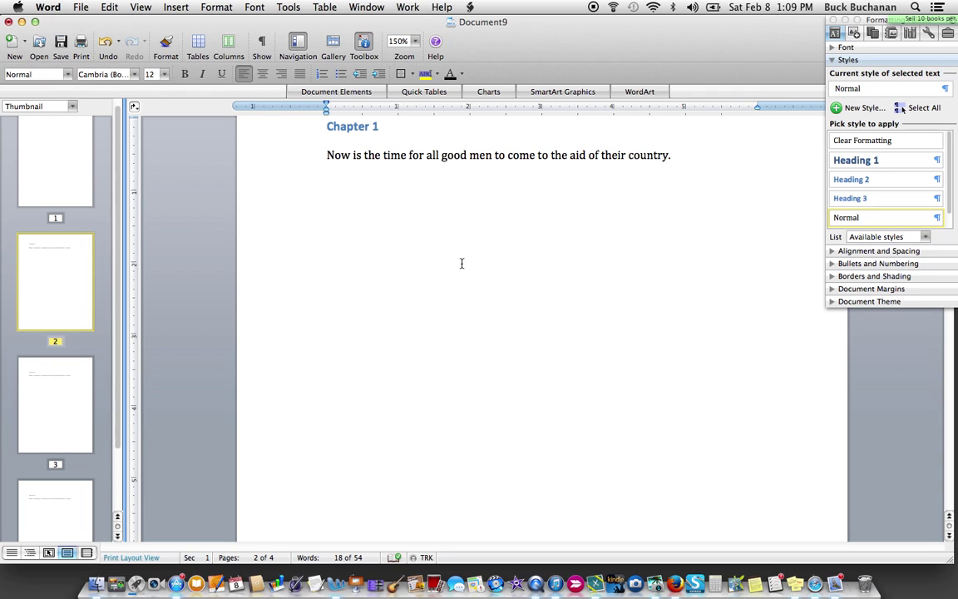
- Apply the Heading 2 style to the "Chapter 2" title line on the third page
key(super+Return)
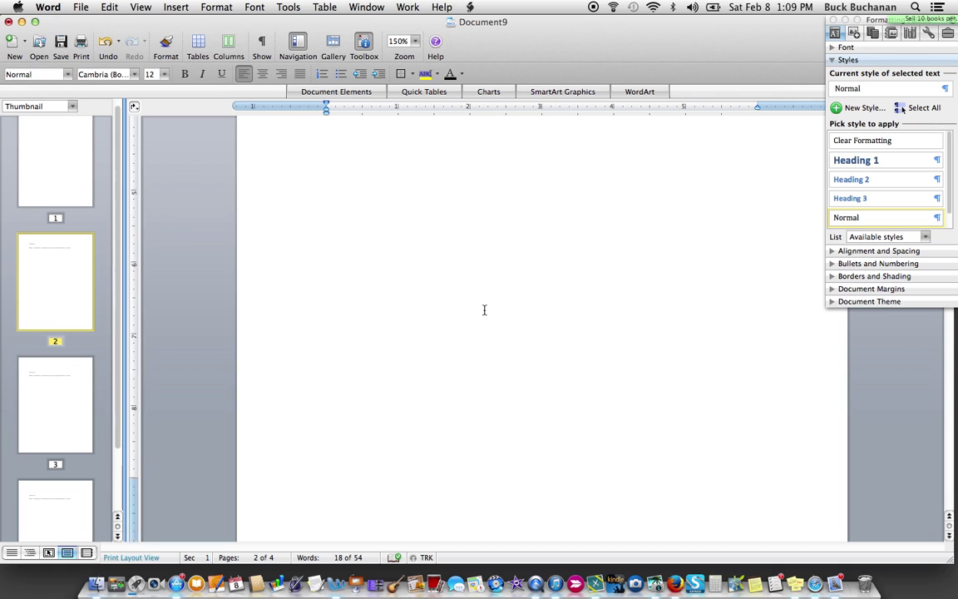
scroll(484, 310, down, 10)
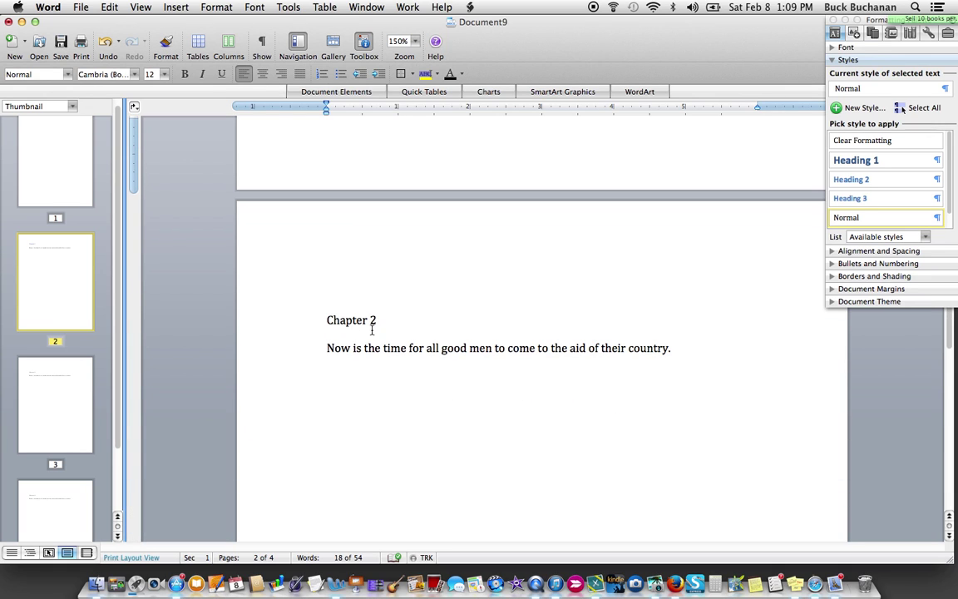
drag(381, 321, 321, 319)
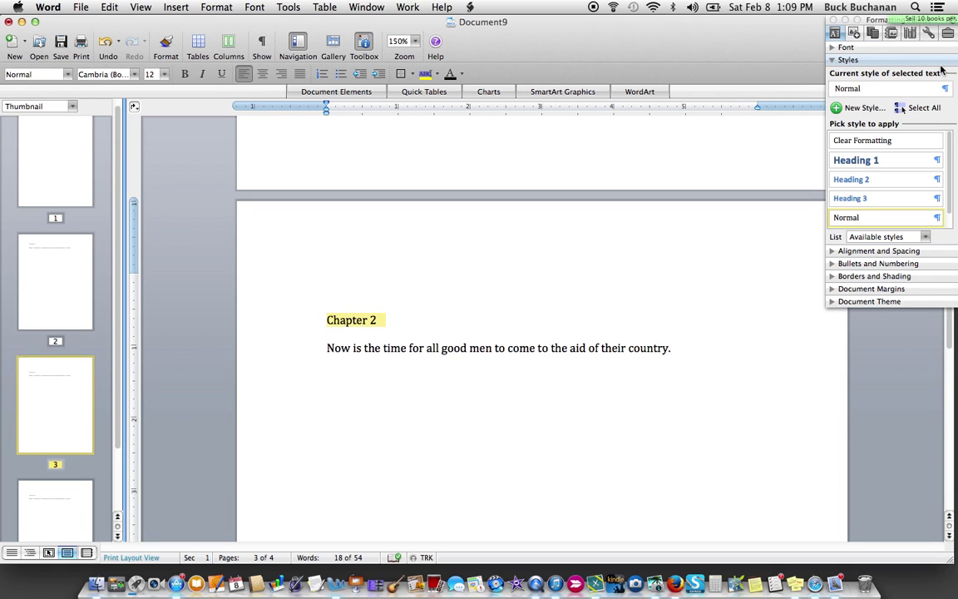
click(852, 179)
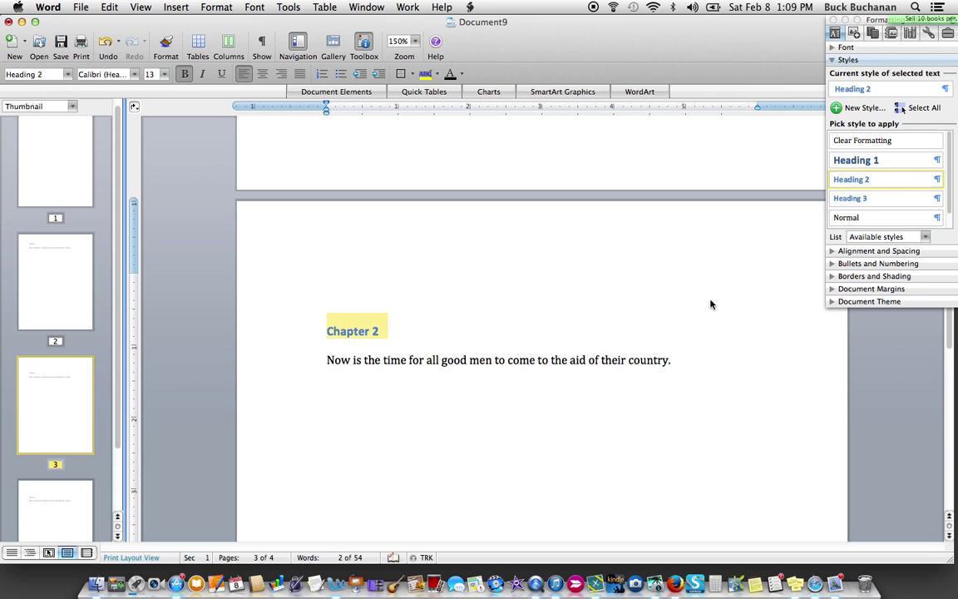
click(628, 392)
- Apply the Heading 2 style to the "Chapter 3" title line on the fourth page
scroll(628, 392, down, 15)
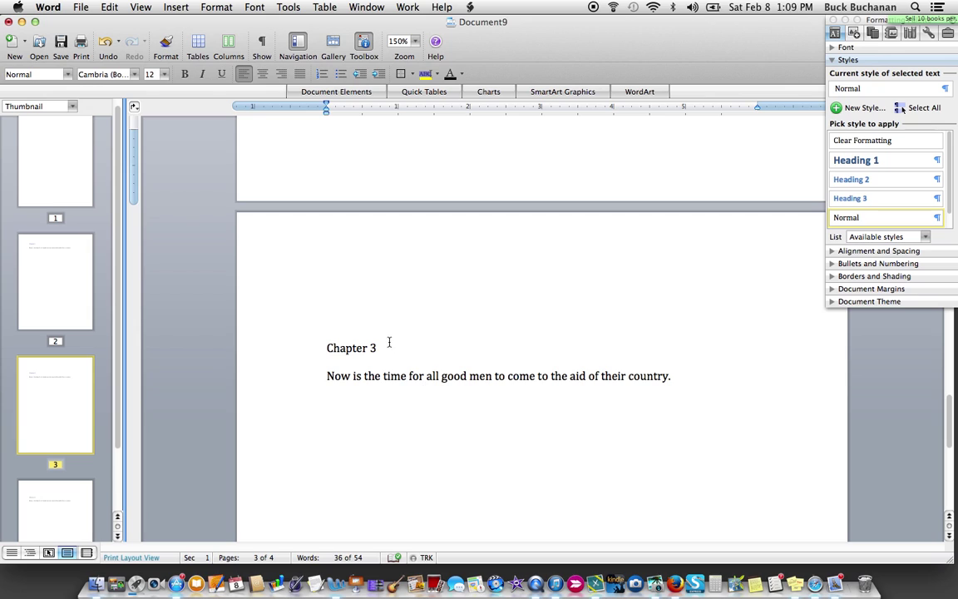
double_click(373, 348)
triple_click(358, 348)
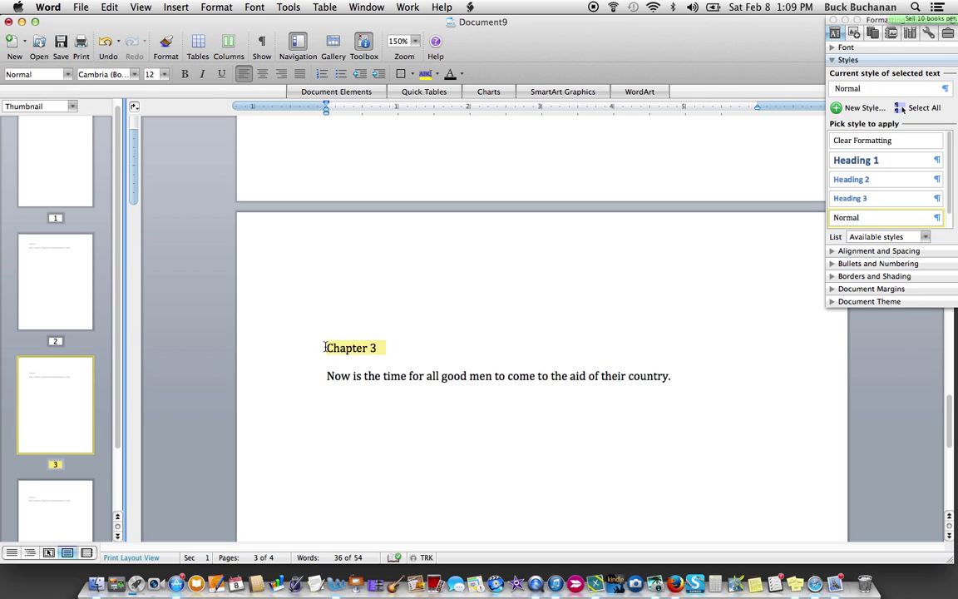
click(900, 162)
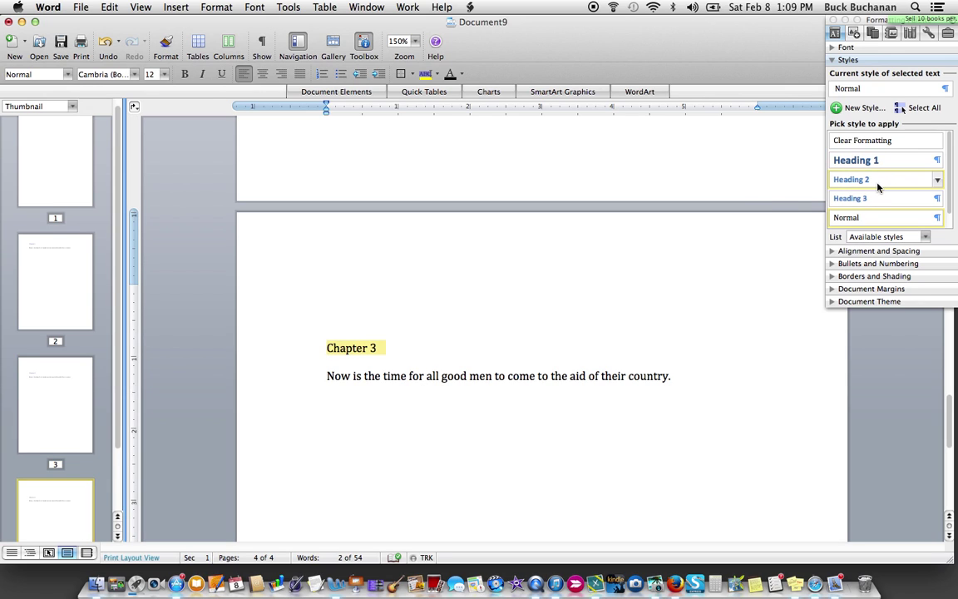
click(817, 182)
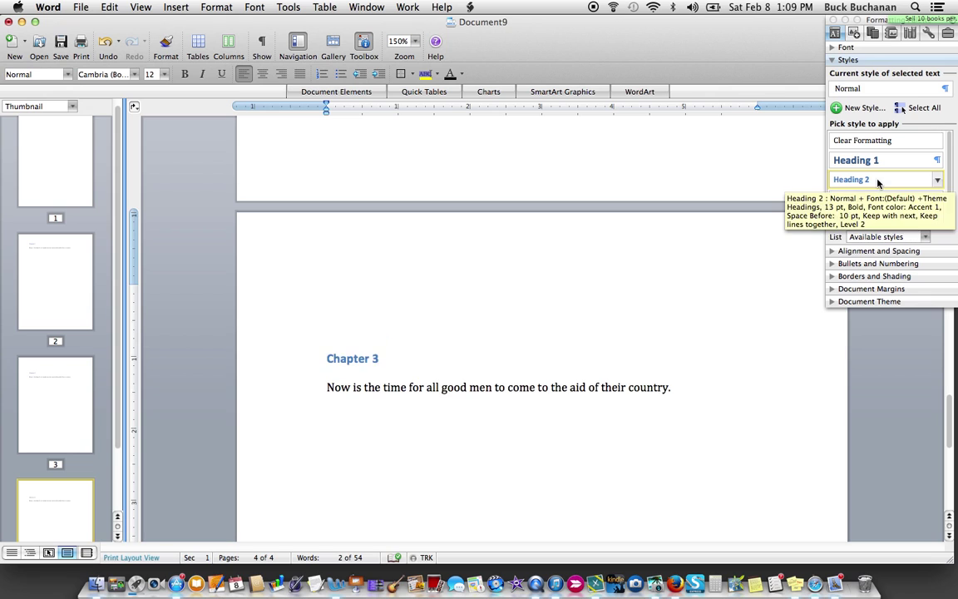
click(532, 327)
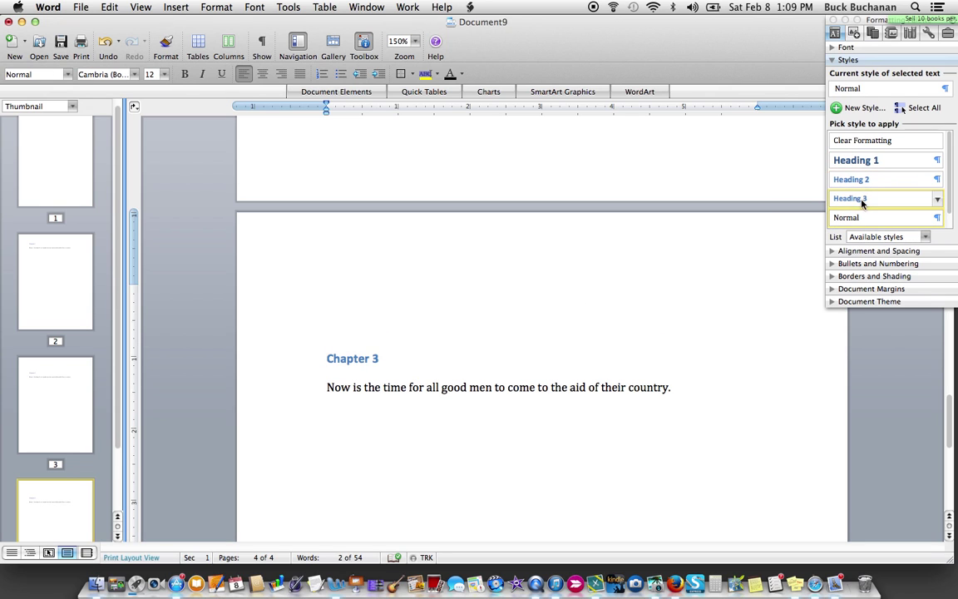
- Return to the blank first page of the document, ahead of Chapter 1, and place the cursor there
scroll(697, 308, up, 3)
scroll(697, 309, up, 5)
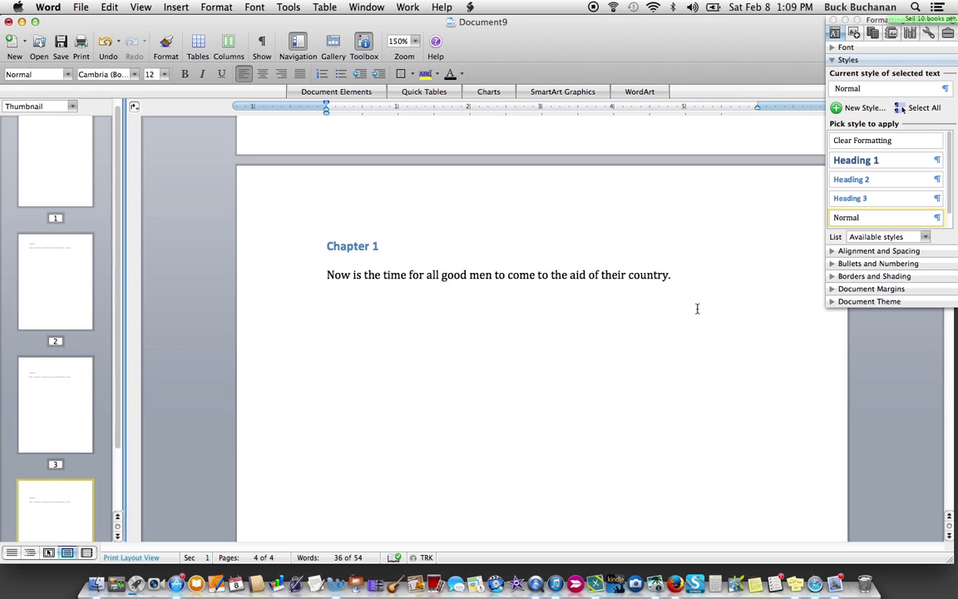
scroll(697, 309, up, 1)
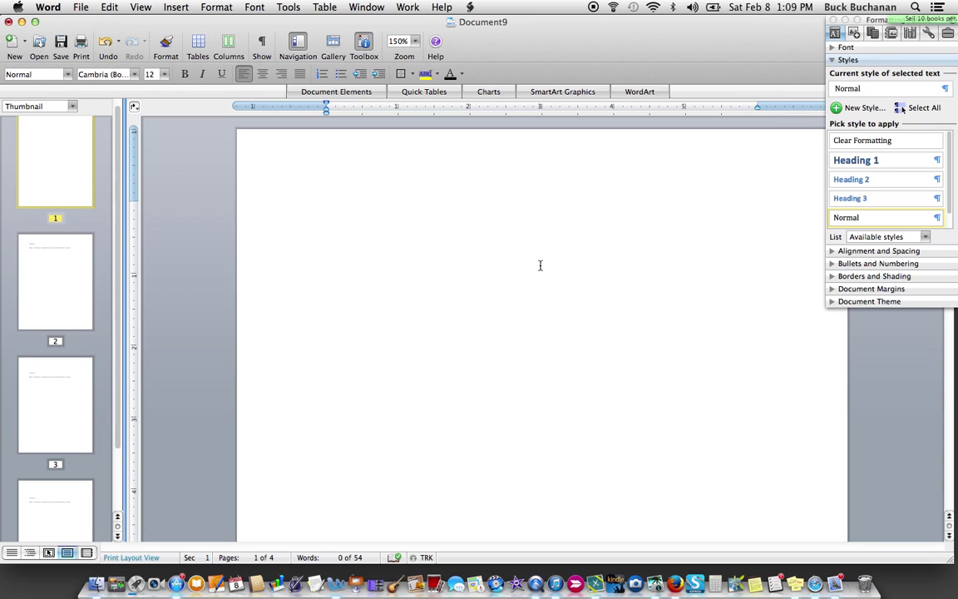
click(176, 8)
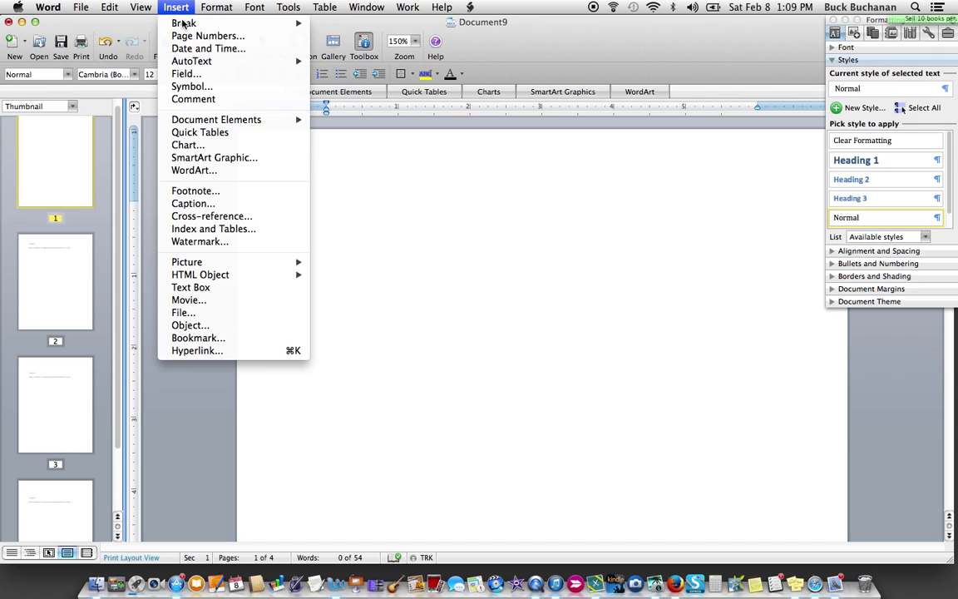
mouse_move(246, 121)
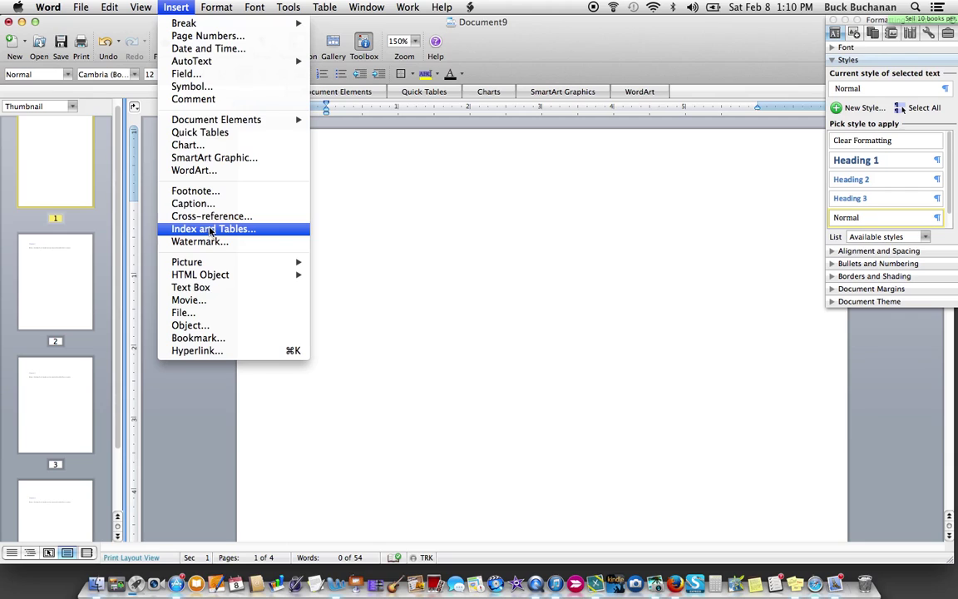
click(210, 231)
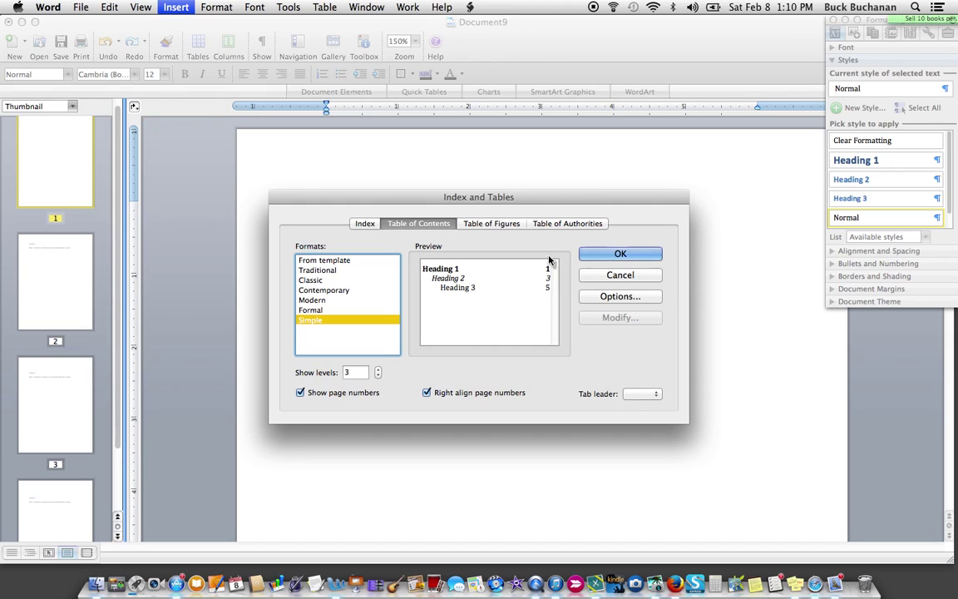
click(300, 394)
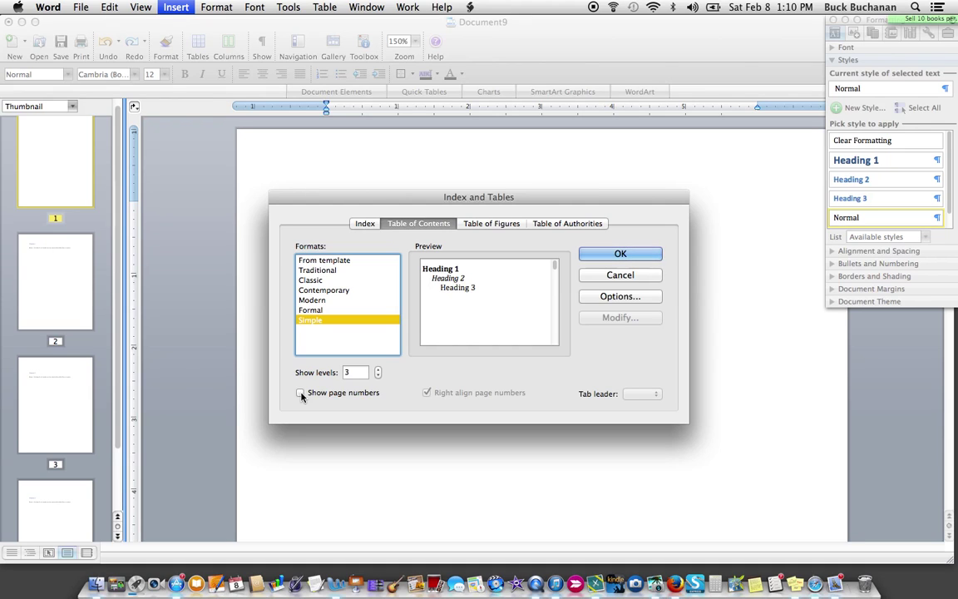
click(633, 280)
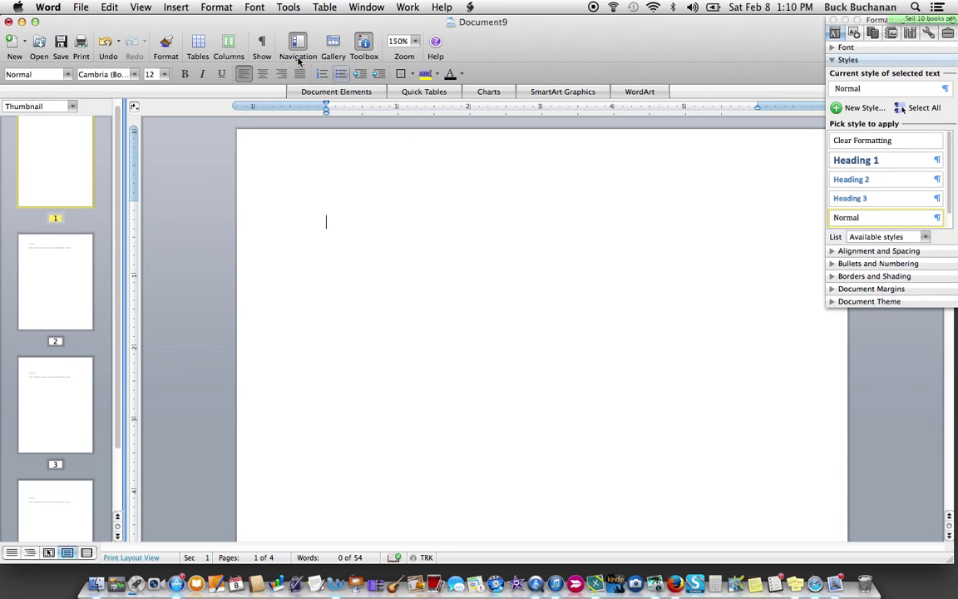
- Insert a table of contents built from heading styles on the first page, using the design with italic second-level entries and no dot leaders
click(177, 7)
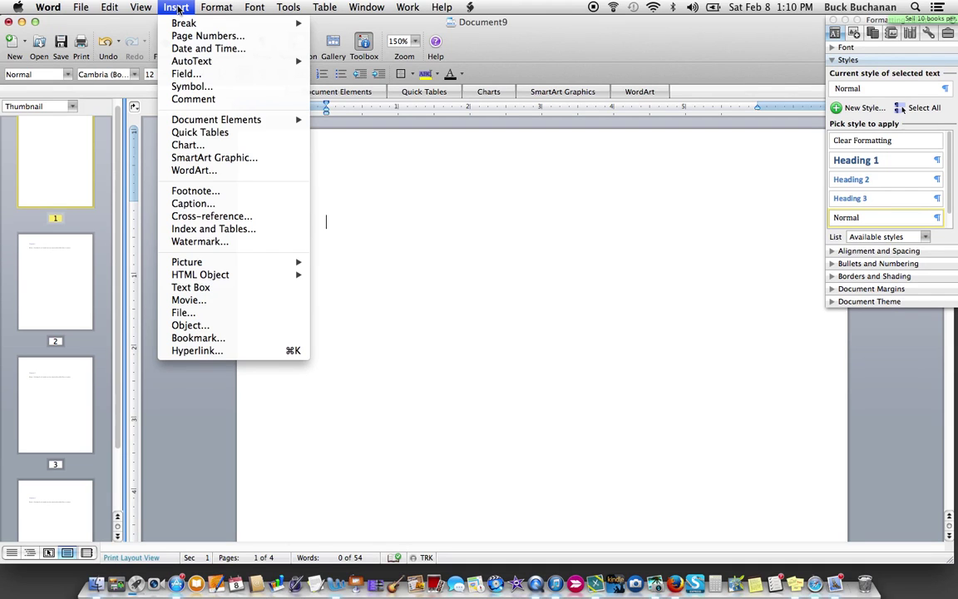
mouse_move(241, 119)
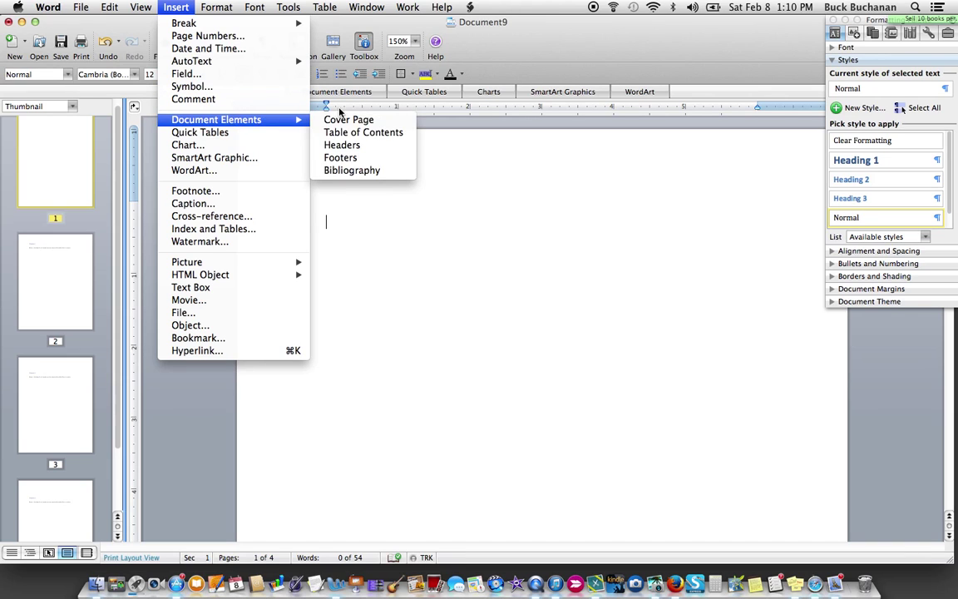
click(355, 137)
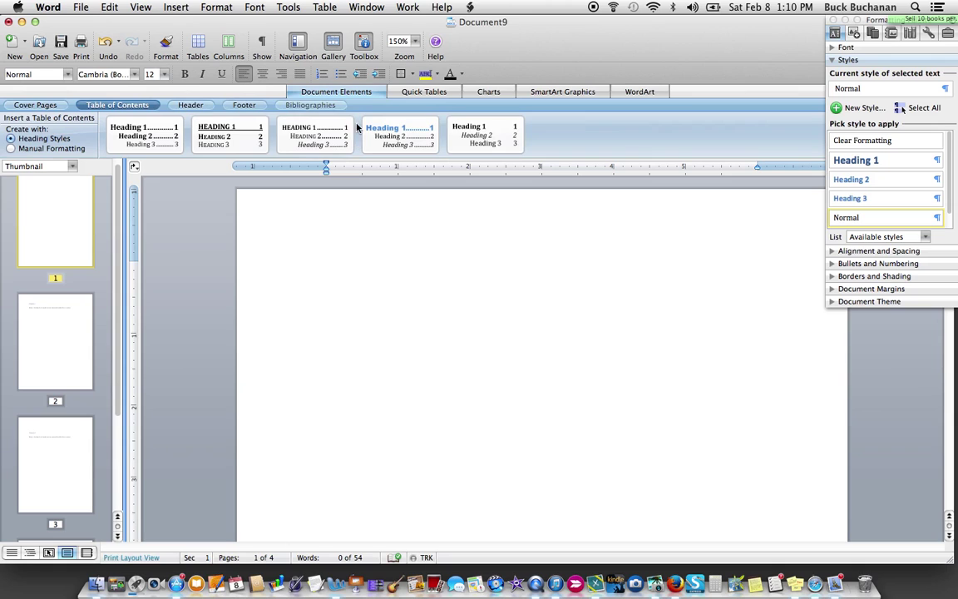
click(330, 93)
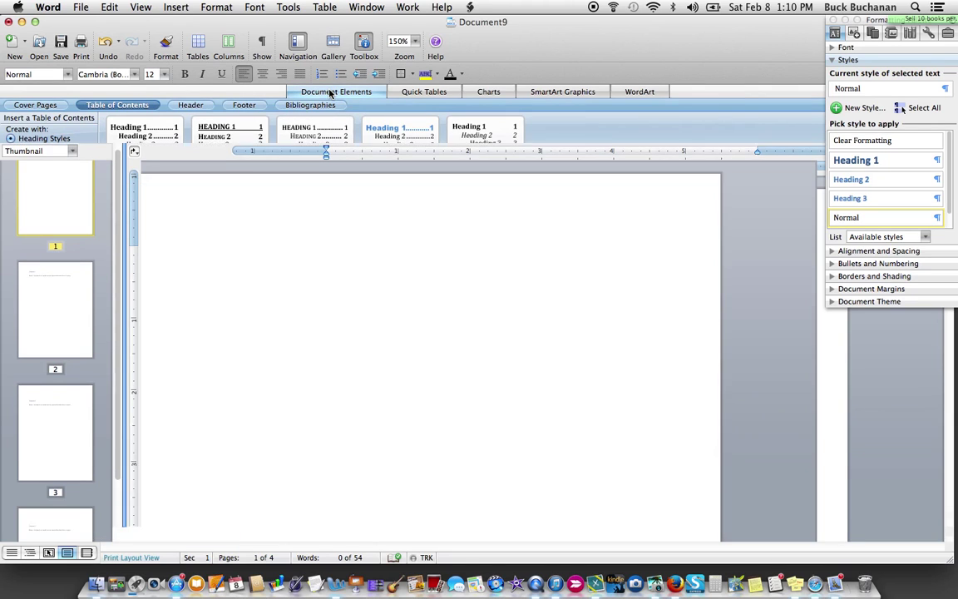
click(331, 93)
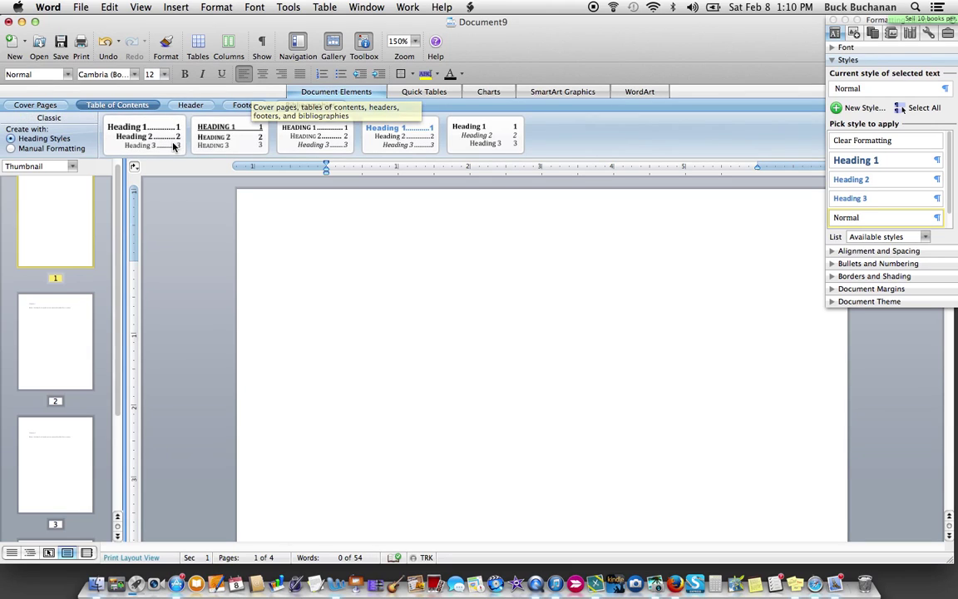
click(492, 135)
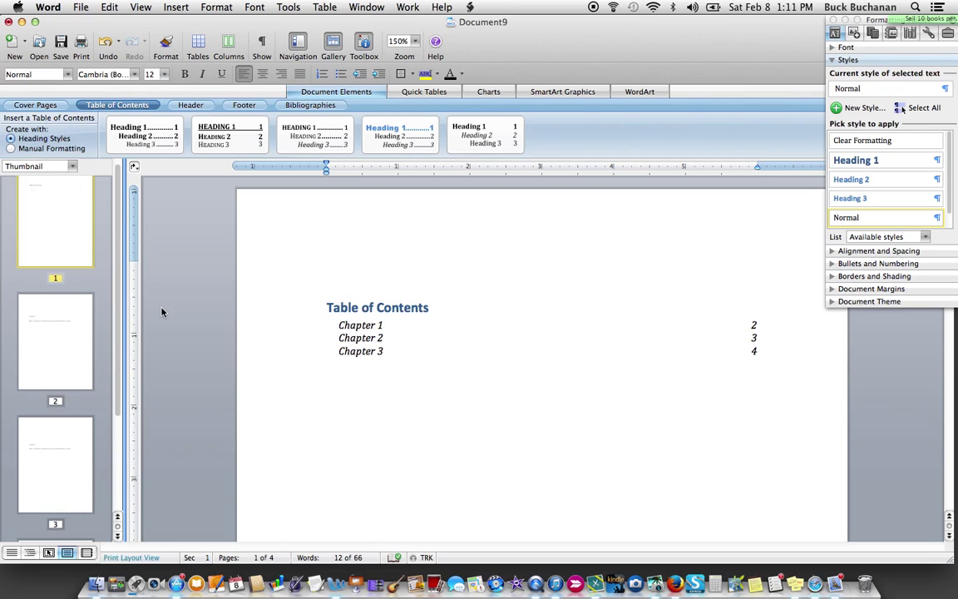
- Select the "Chapter 1" heading on the second page and open the bookmark settings for it
click(43, 339)
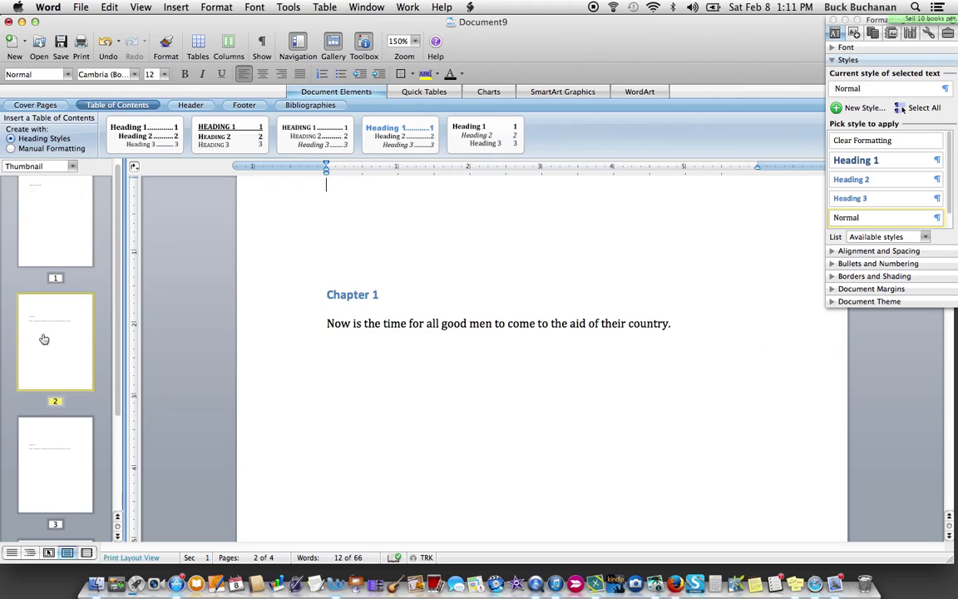
click(66, 219)
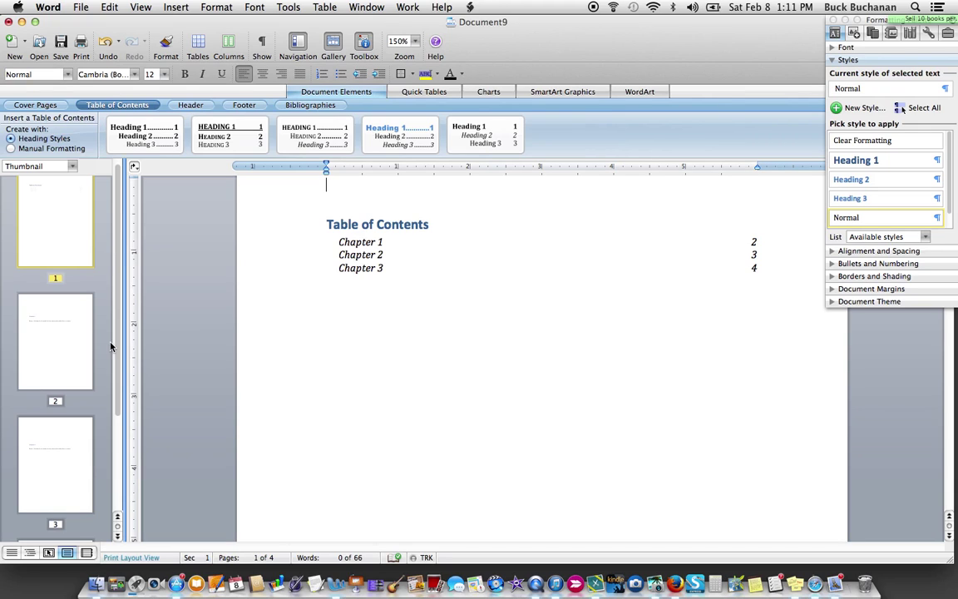
click(55, 343)
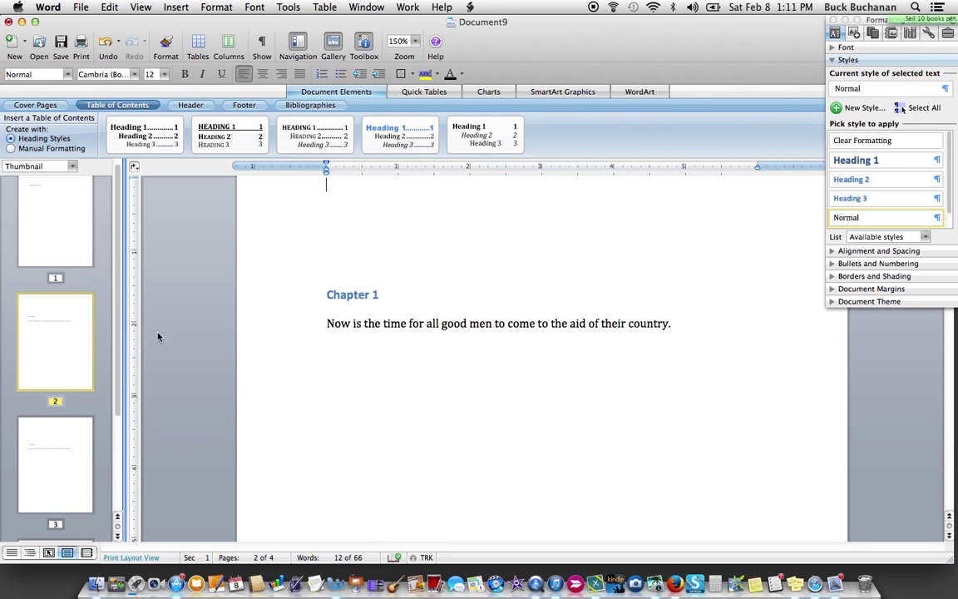
drag(387, 293, 323, 294)
key(super+alt+2)
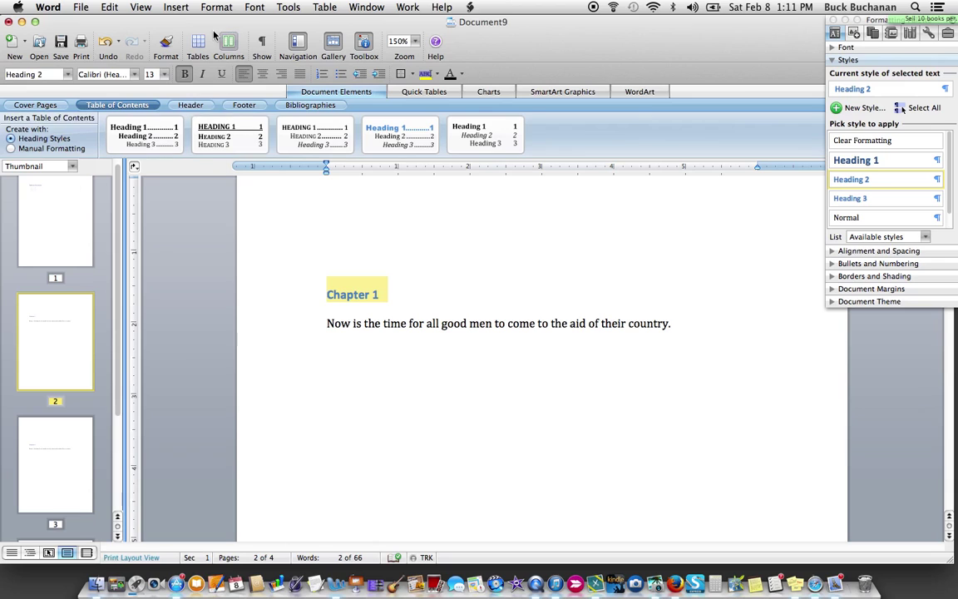
click(176, 8)
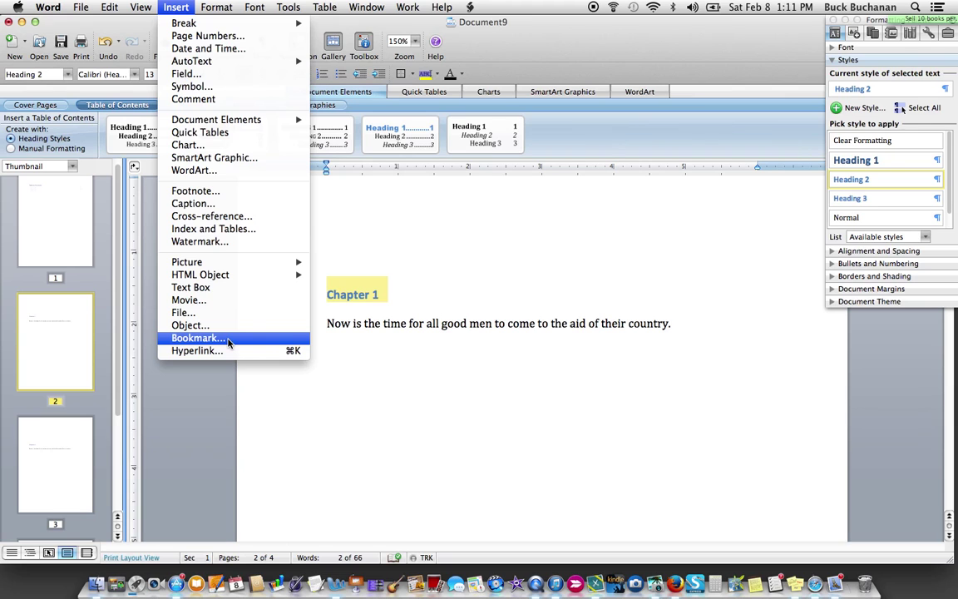
click(198, 337)
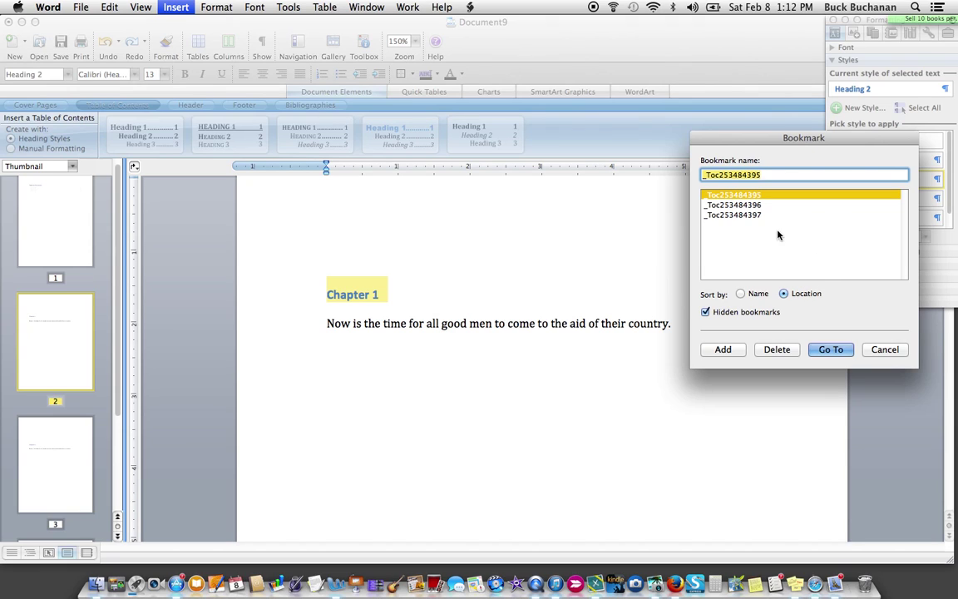
- Delete the three existing _Toc bookmarks from the document's bookmark list
click(777, 349)
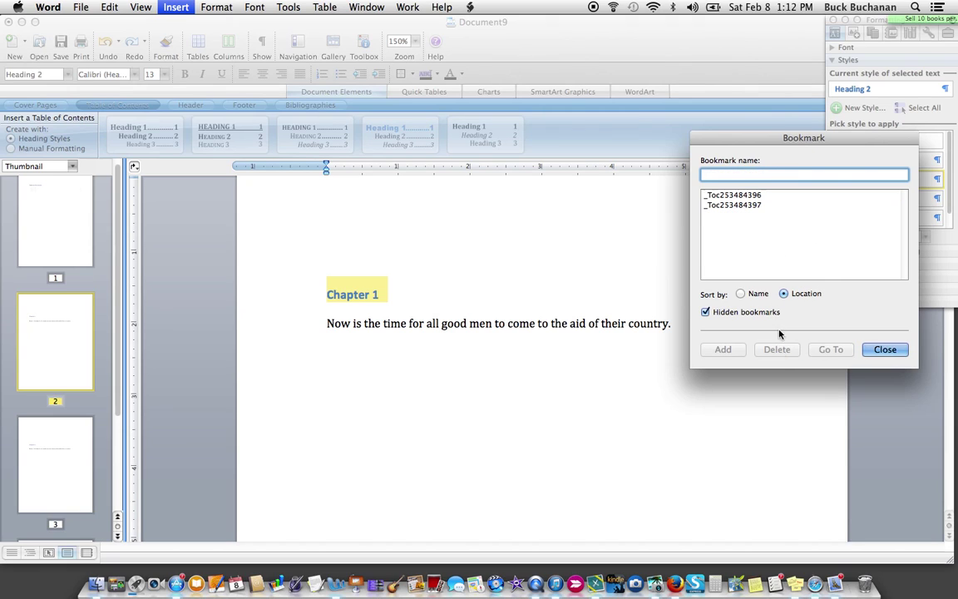
click(740, 194)
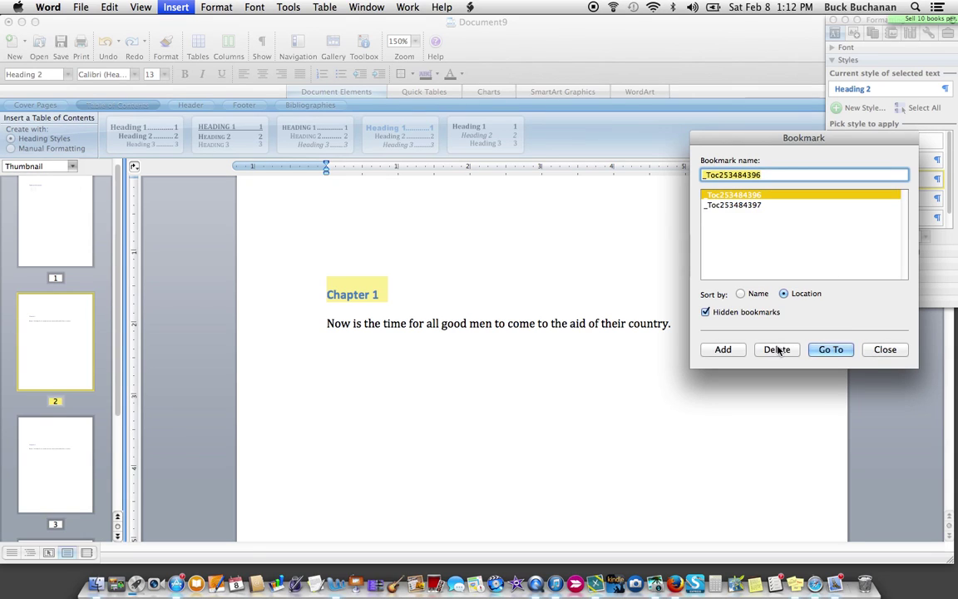
click(777, 350)
click(729, 198)
click(777, 350)
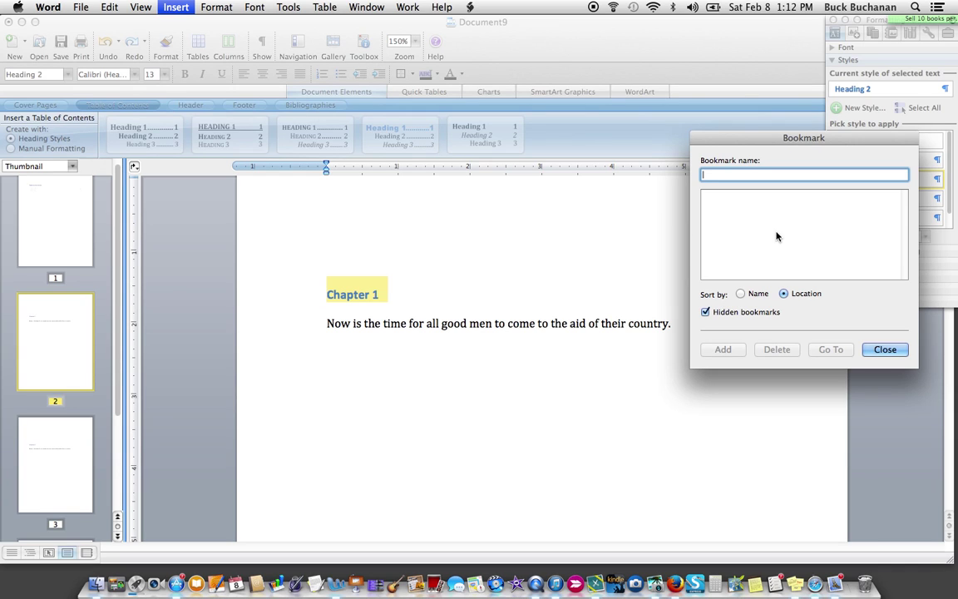
- Add a bookmark named "Chapter1", without a space, to the selected Chapter 1 heading
text(C)
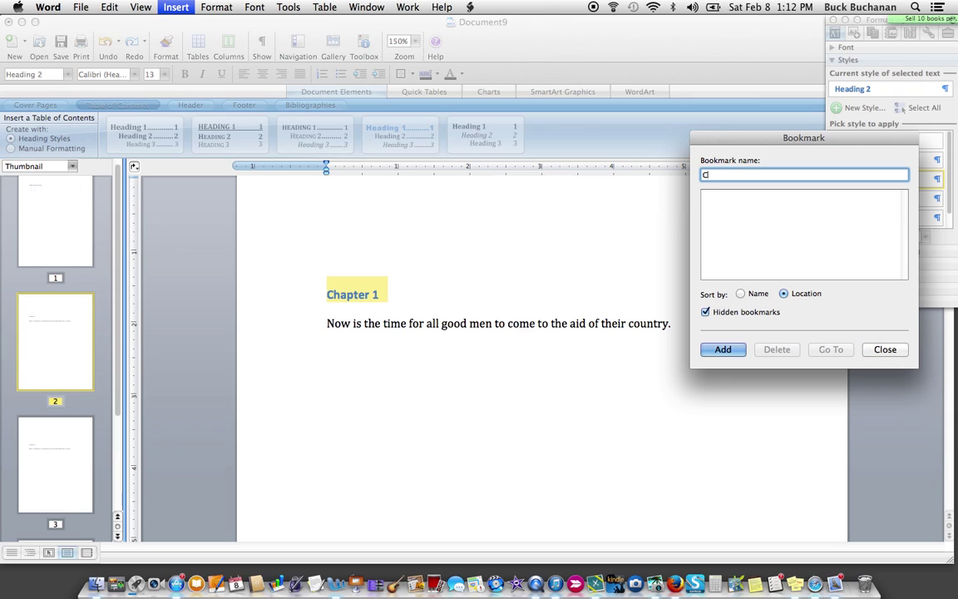
text(hapter 1)
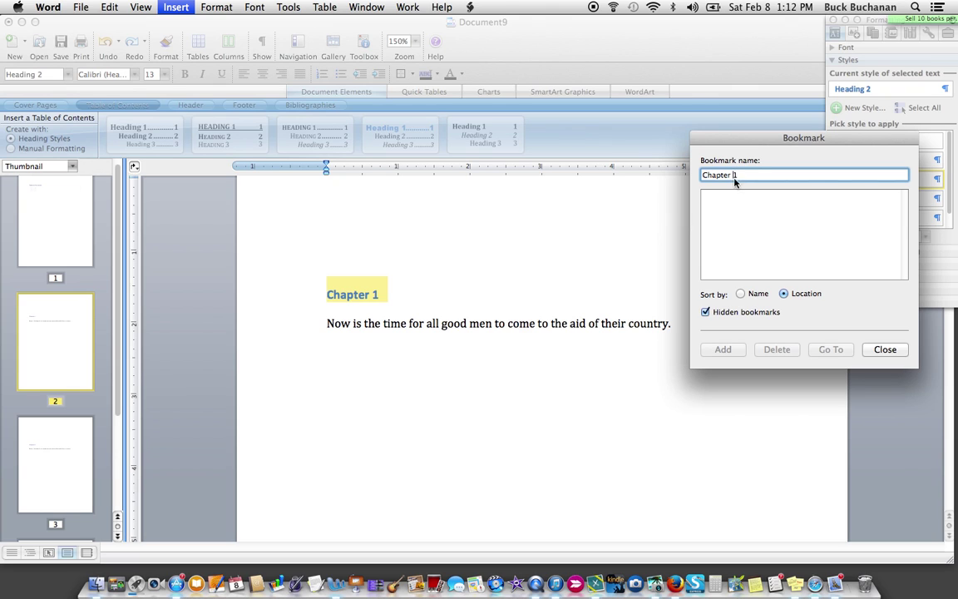
key(BackSpace)
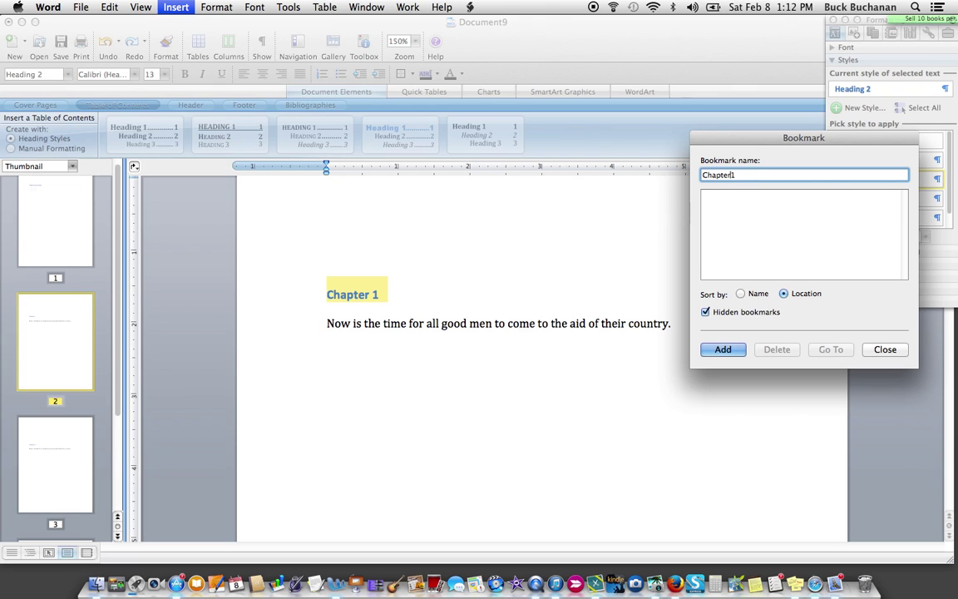
click(723, 350)
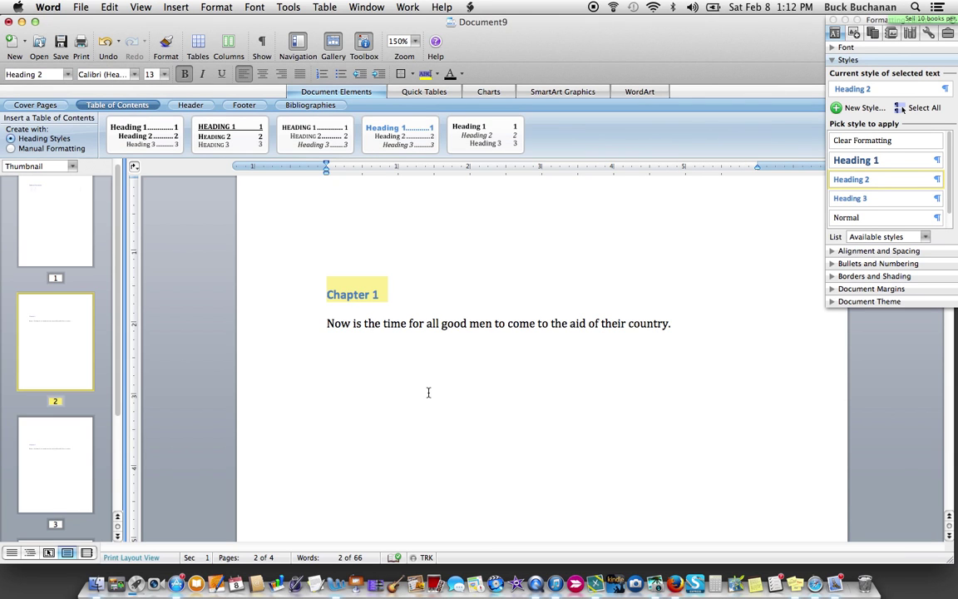
- Add a bookmark named "Chapter2" to the "Chapter 2" heading on the third page
scroll(428, 391, down, 15)
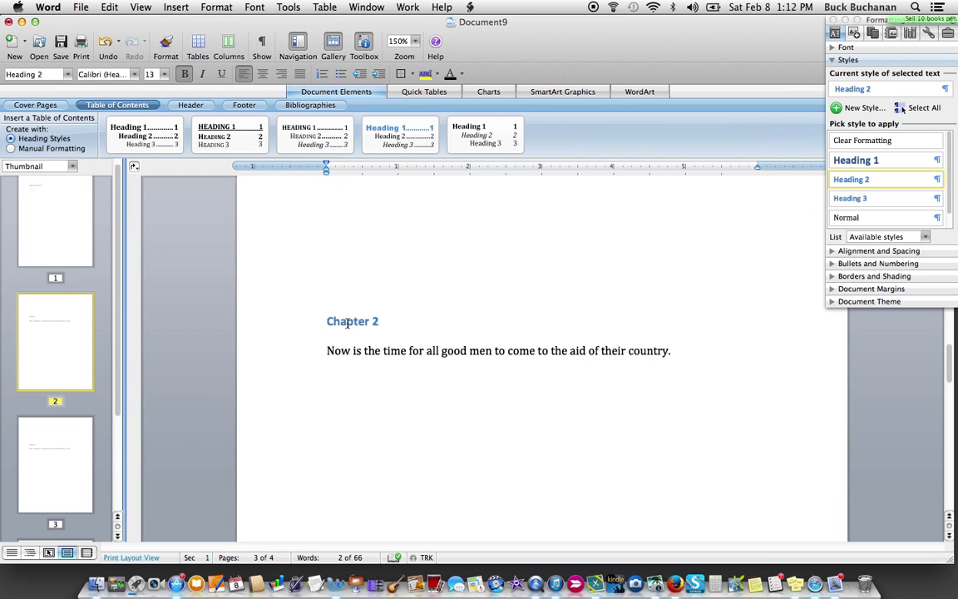
triple_click(348, 322)
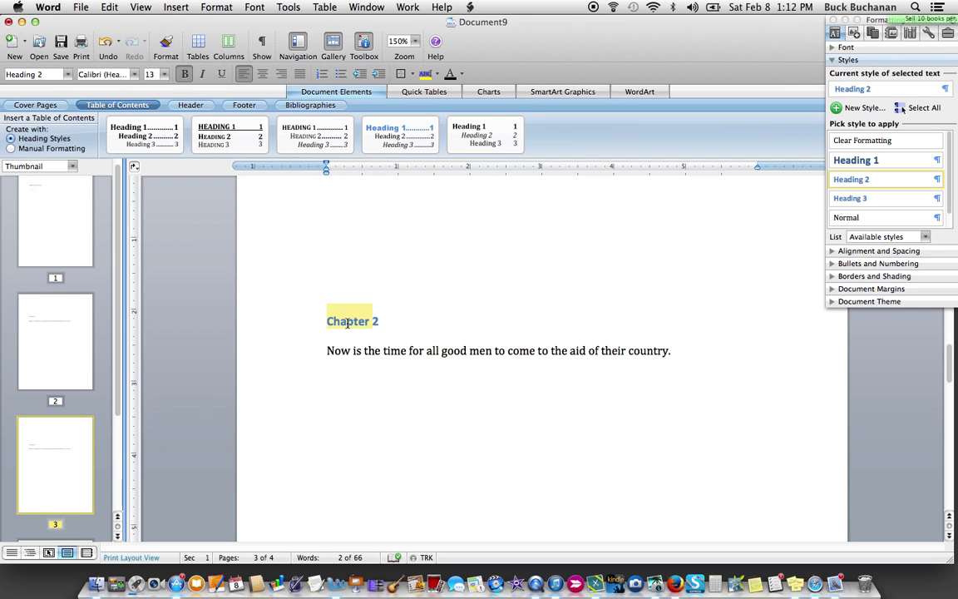
click(178, 6)
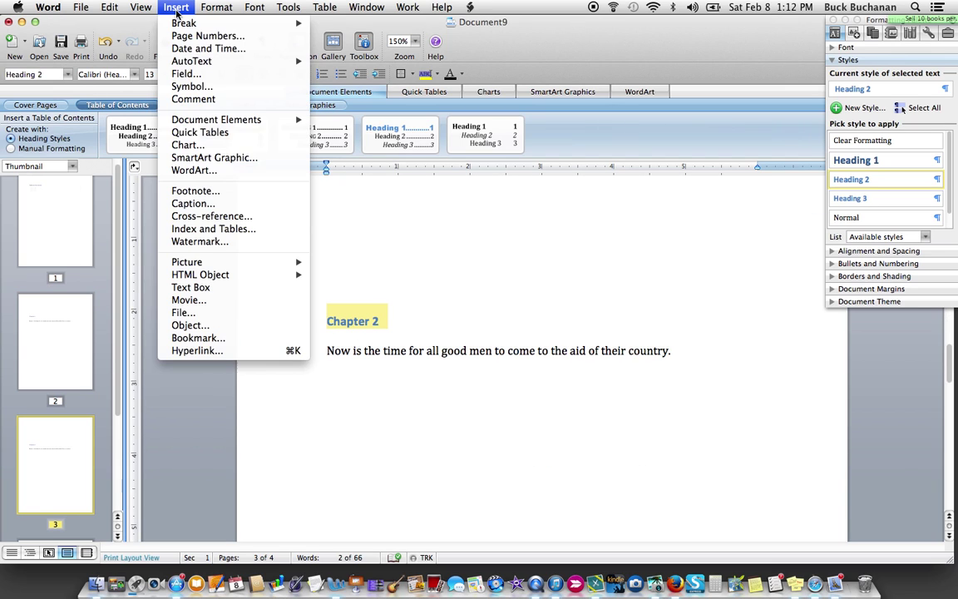
click(233, 340)
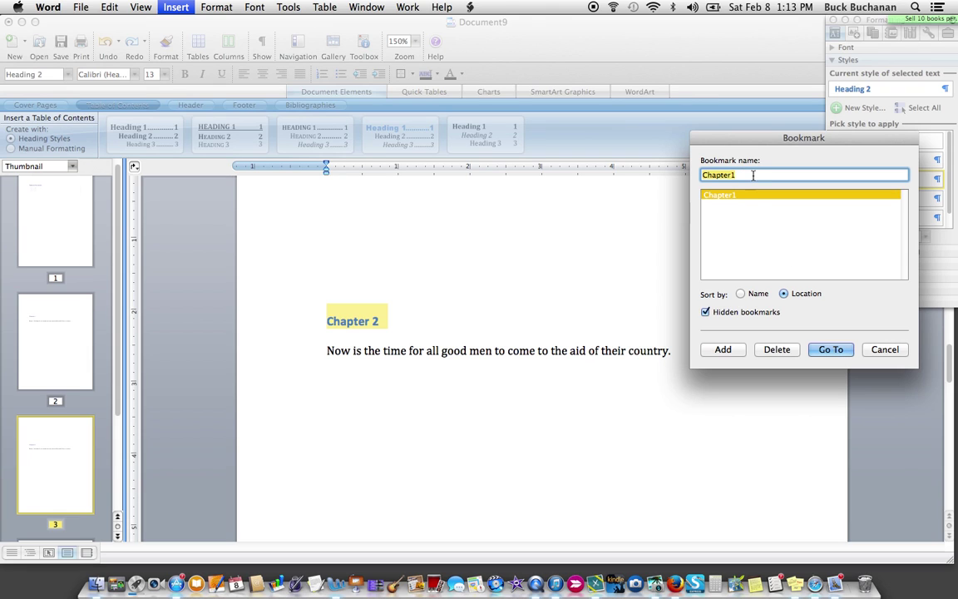
text(C)
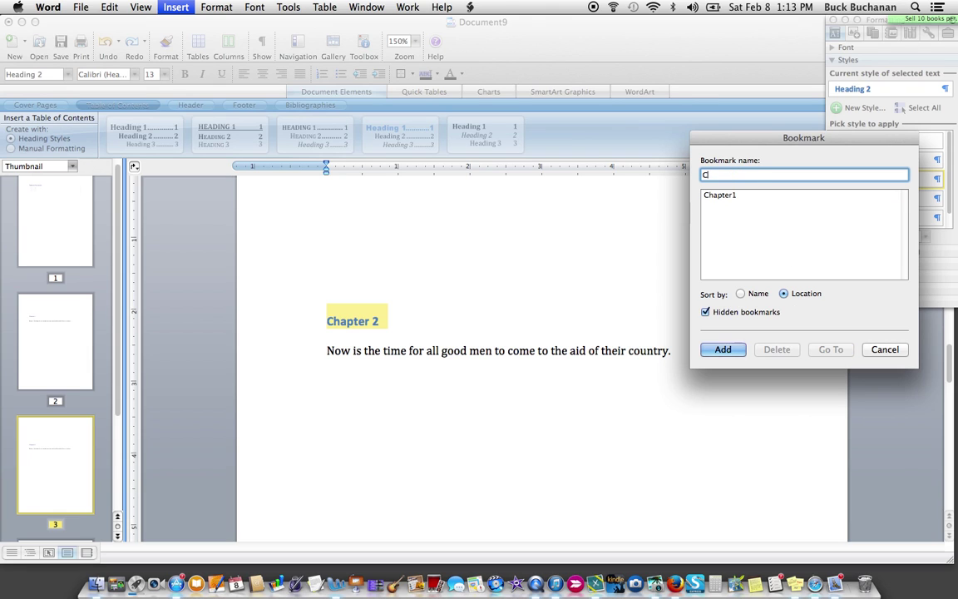
text(hapter2)
click(736, 347)
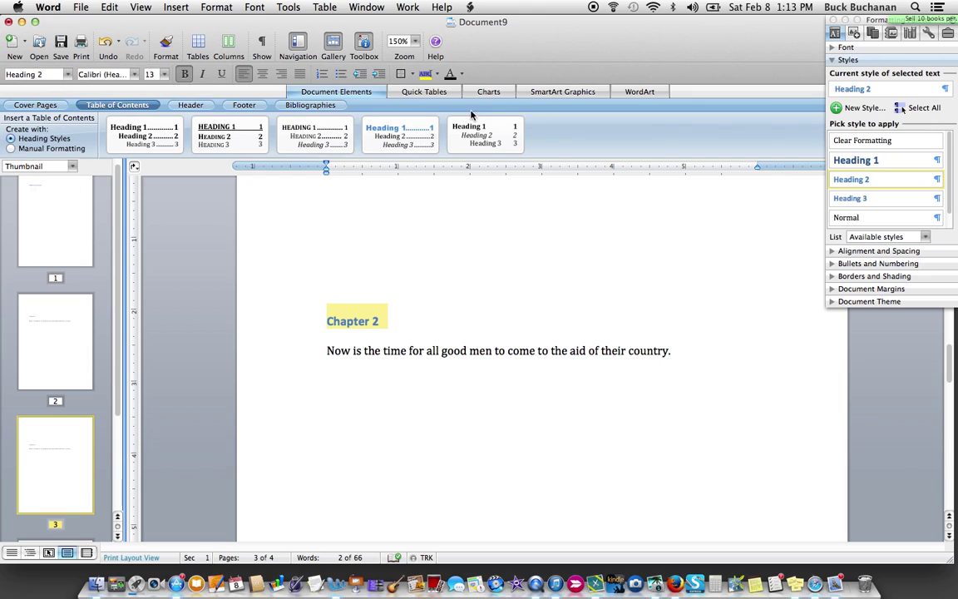
- Add a bookmark named "Chapter3" to the "Chapter 3" heading on the fourth page
scroll(442, 284, down, 3)
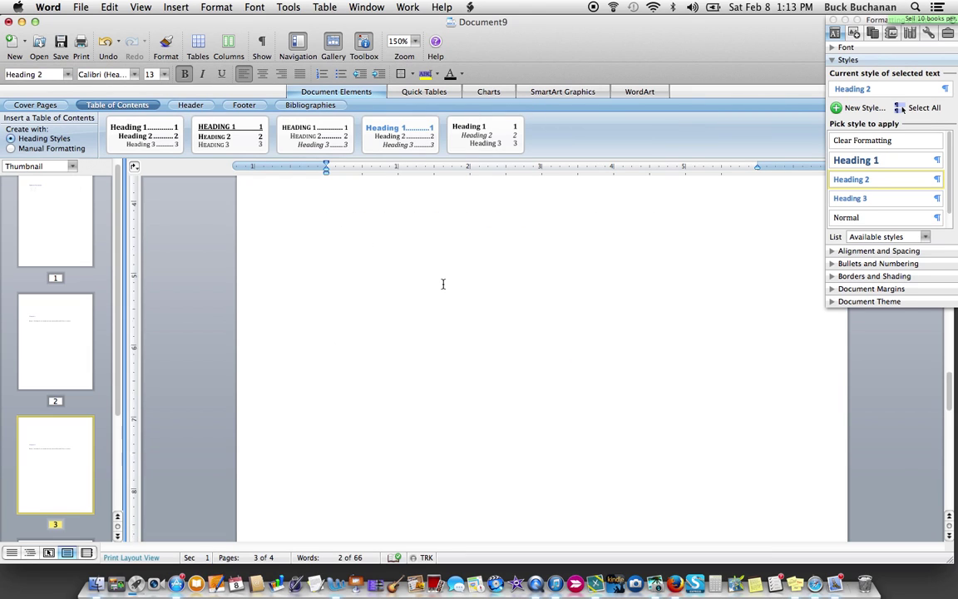
scroll(443, 283, down, 5)
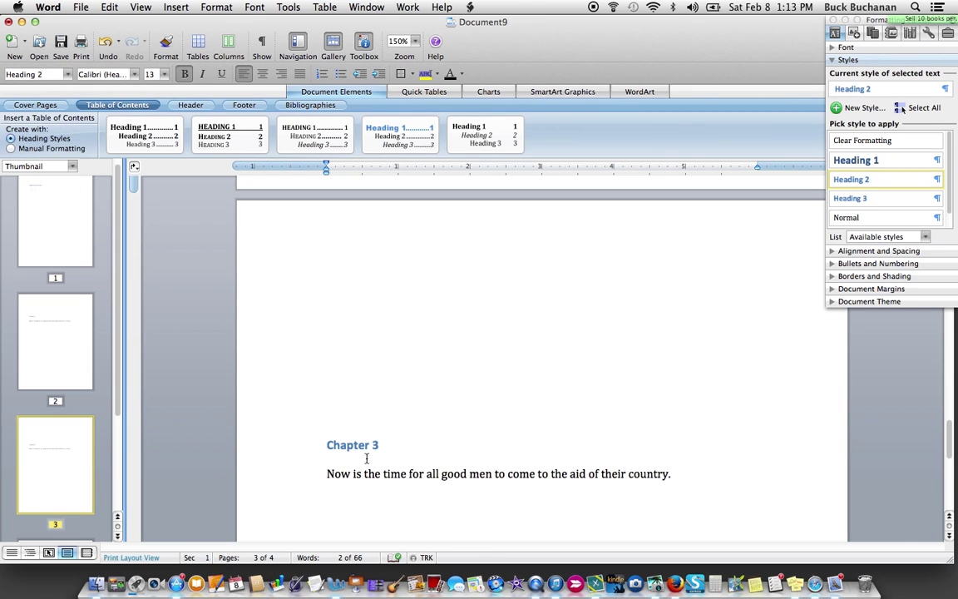
drag(386, 445, 316, 446)
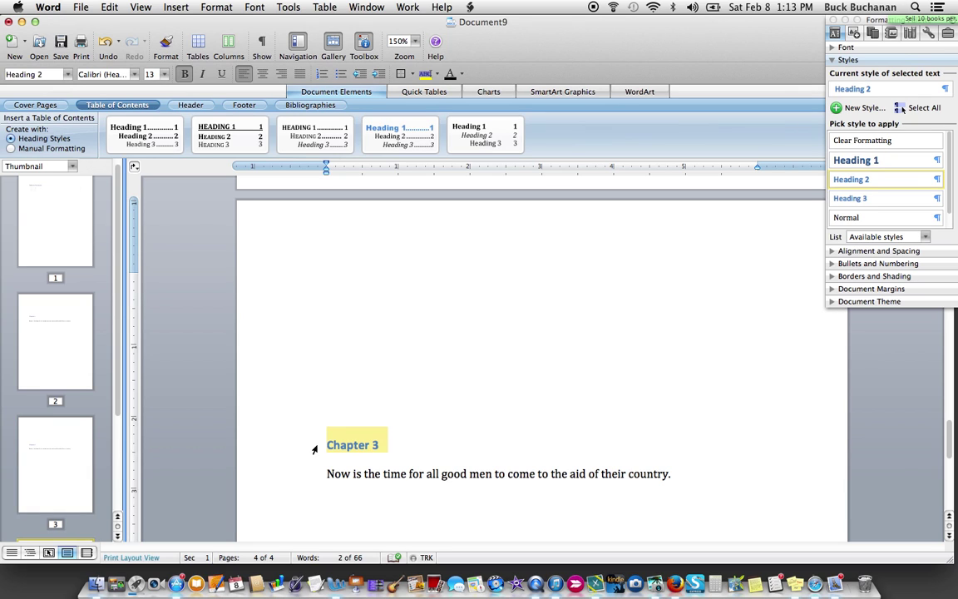
click(177, 8)
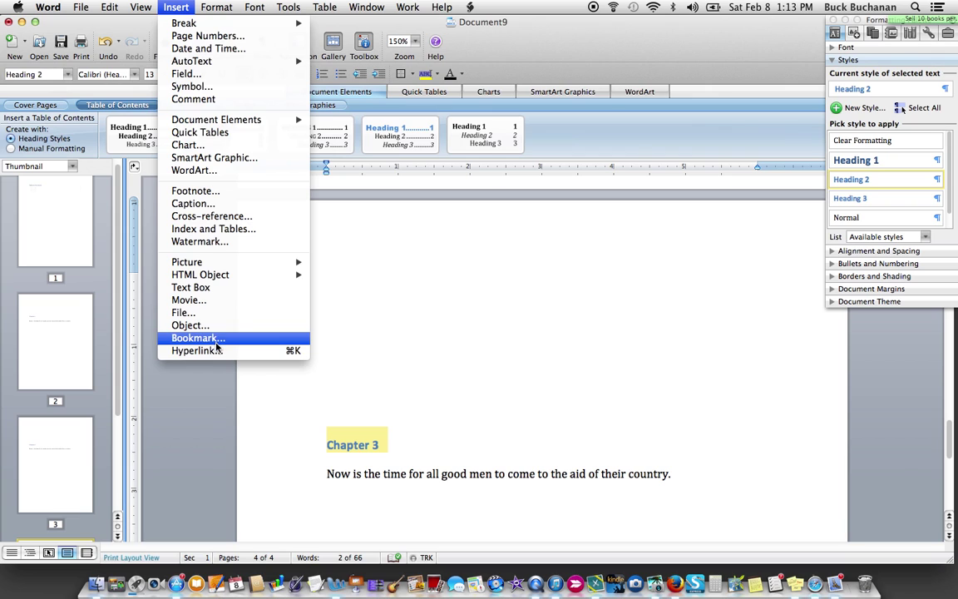
click(216, 342)
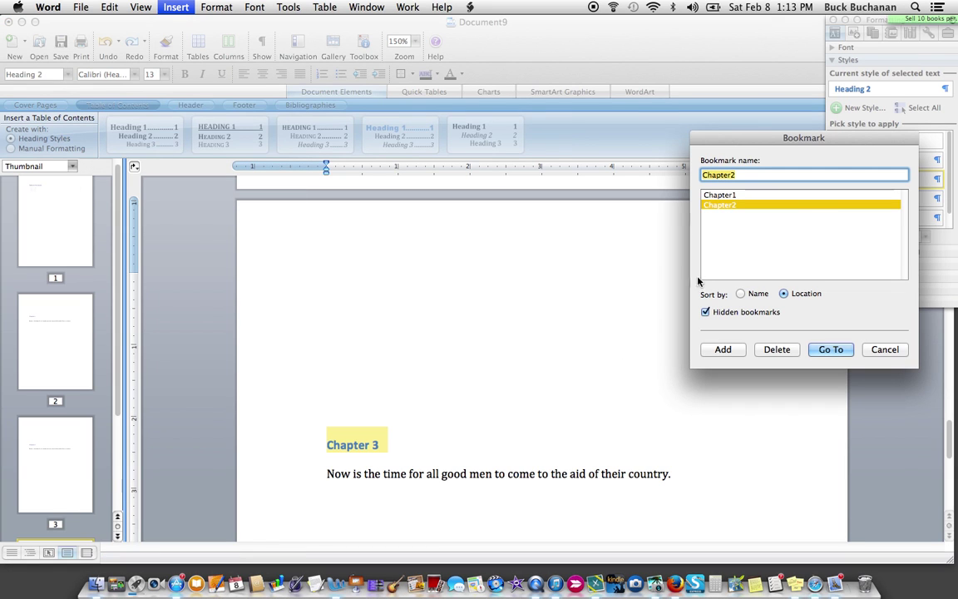
click(747, 176)
key(BackSpace)
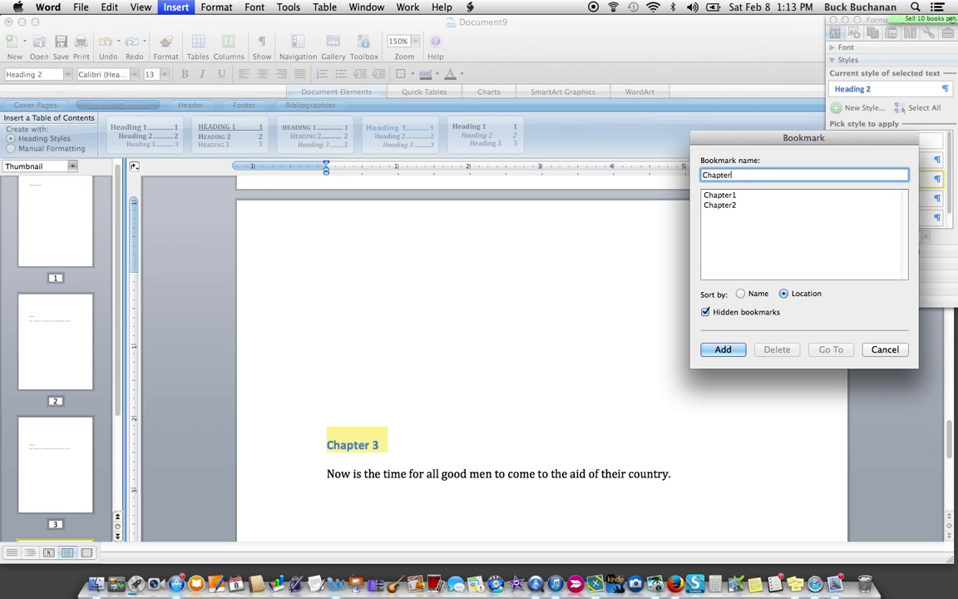
text(3)
click(738, 349)
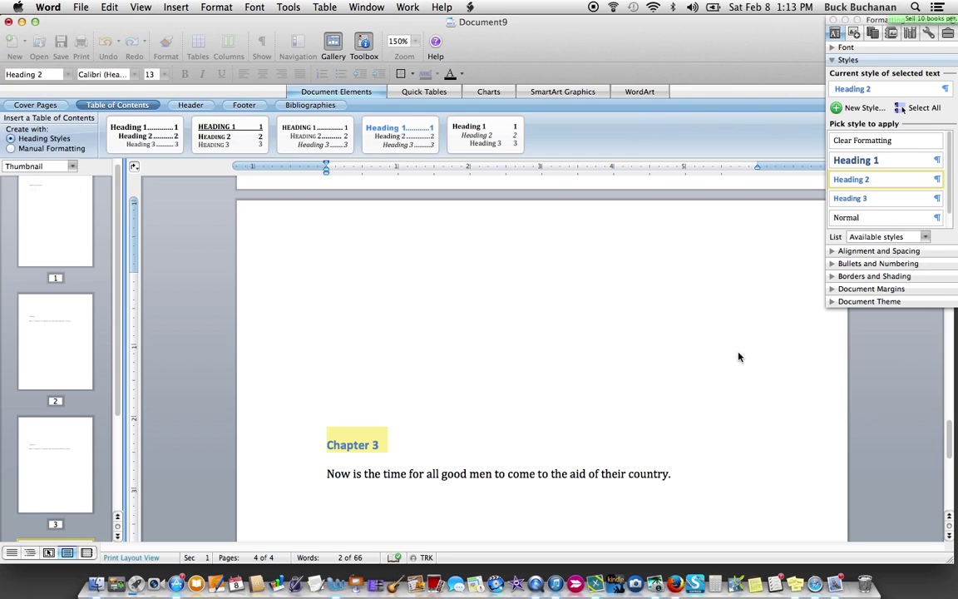
- Hyperlink the whole Chapter 1 line in the table of contents, including its page number, to the Chapter1 bookmark
click(606, 347)
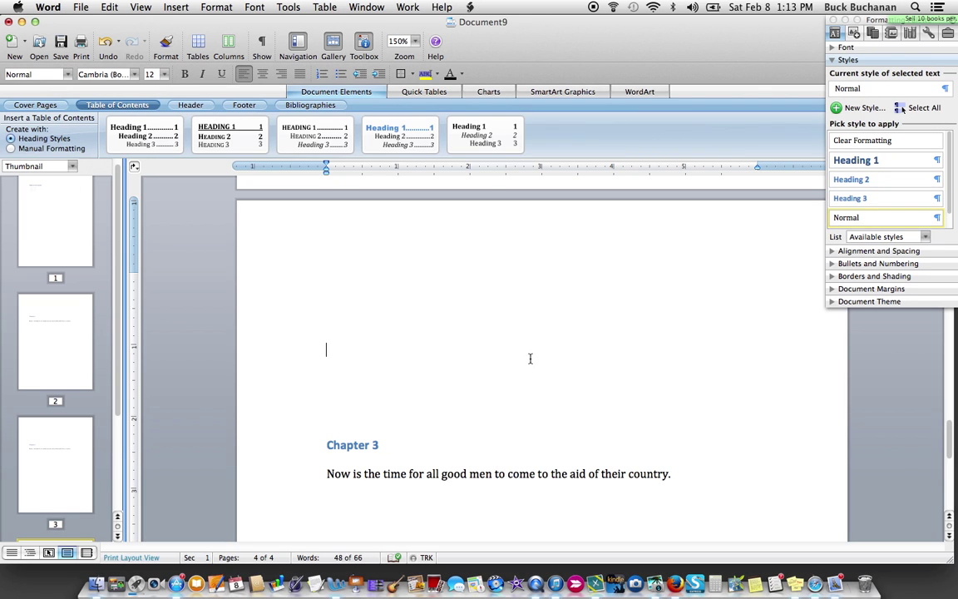
scroll(600, 356, up, 5)
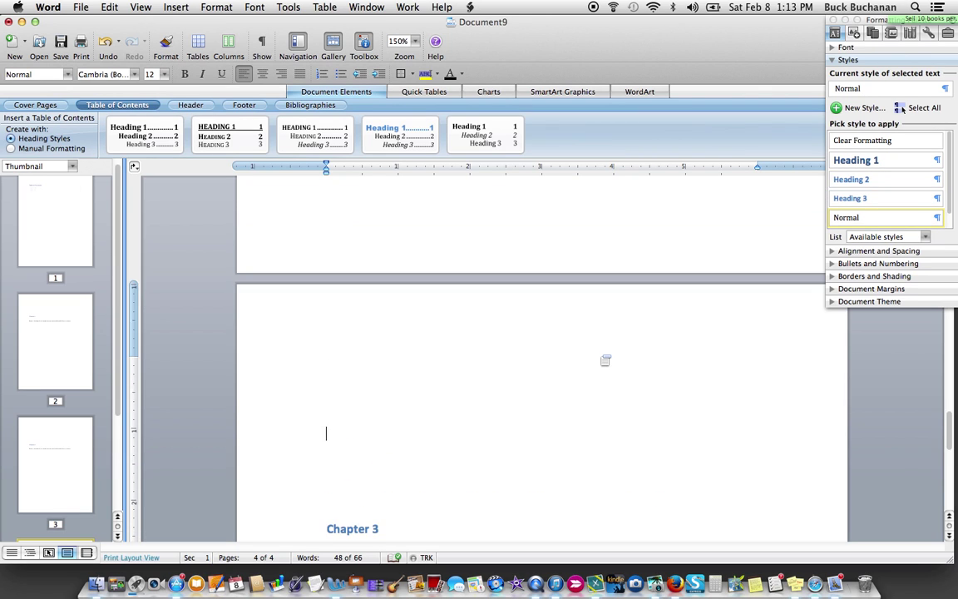
scroll(606, 360, up, 15)
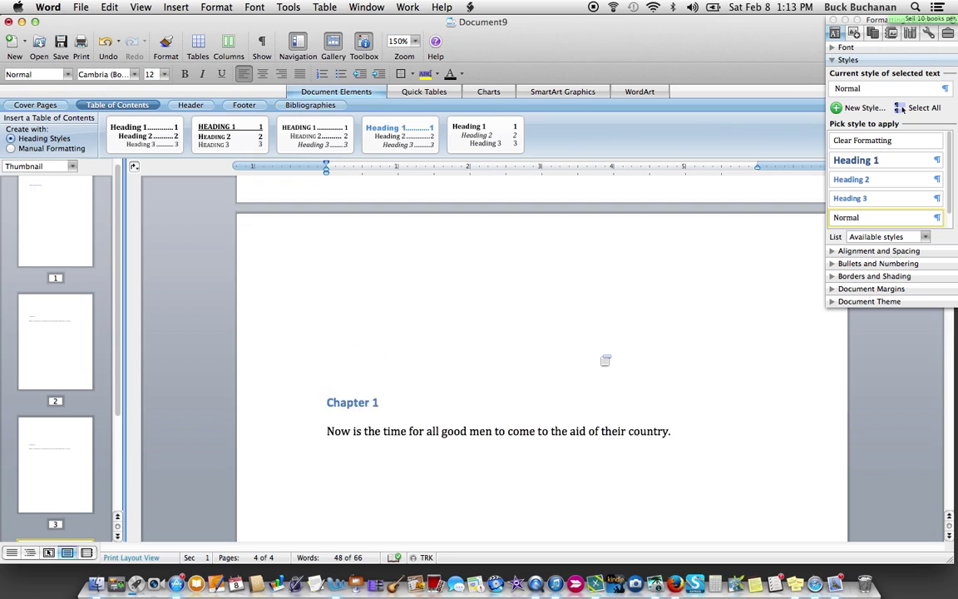
scroll(600, 354, up, 5)
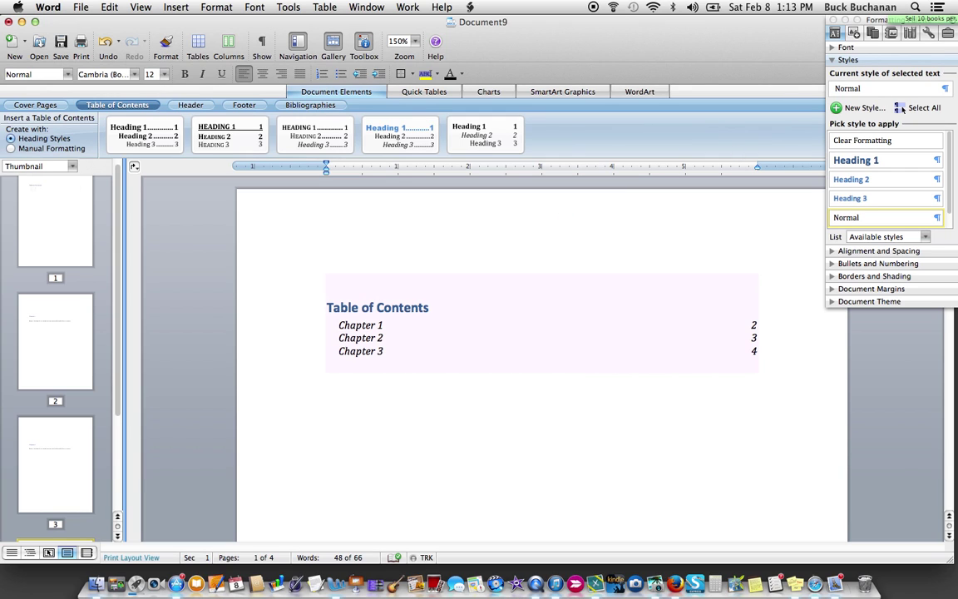
click(350, 325)
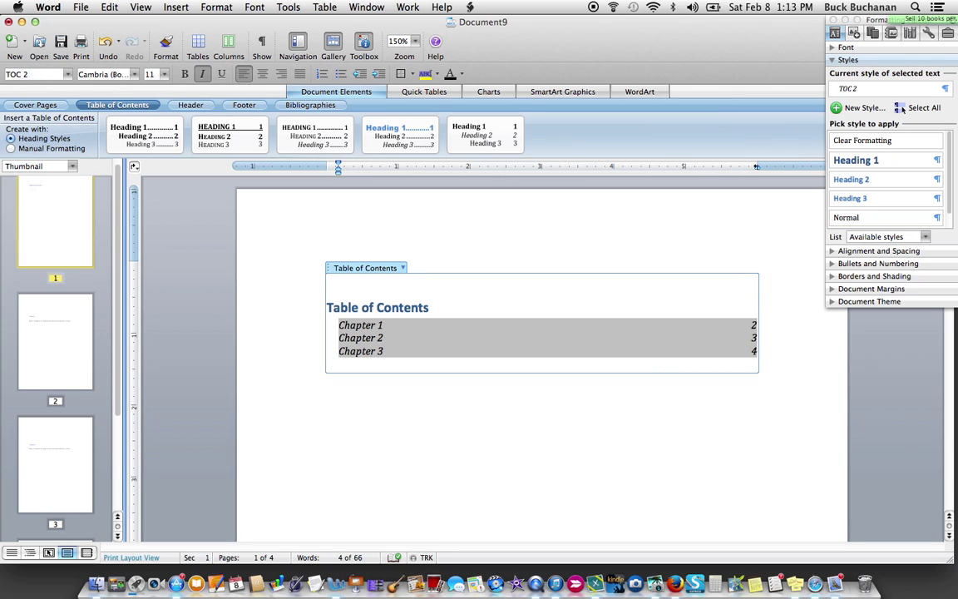
drag(338, 325, 384, 325)
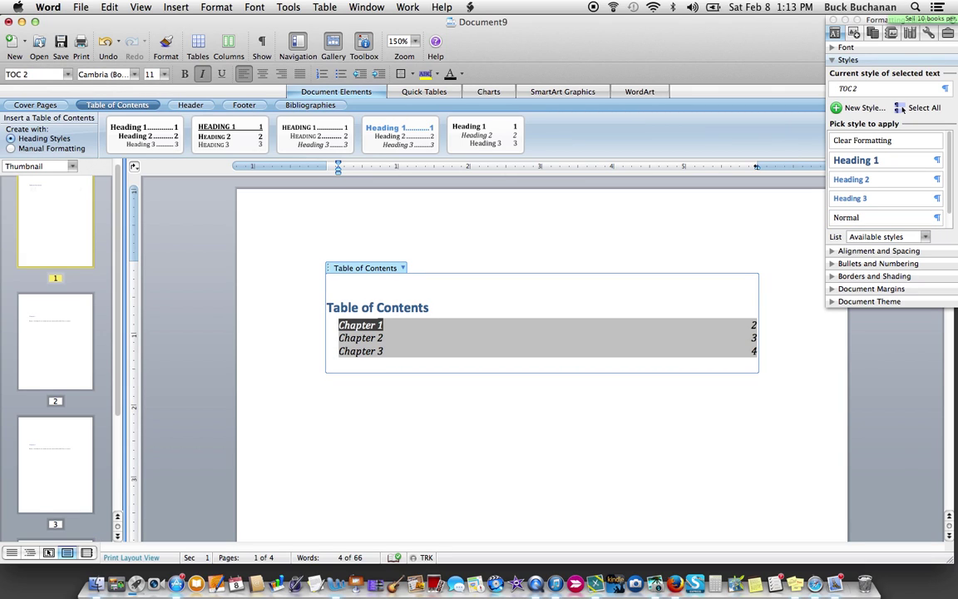
click(393, 419)
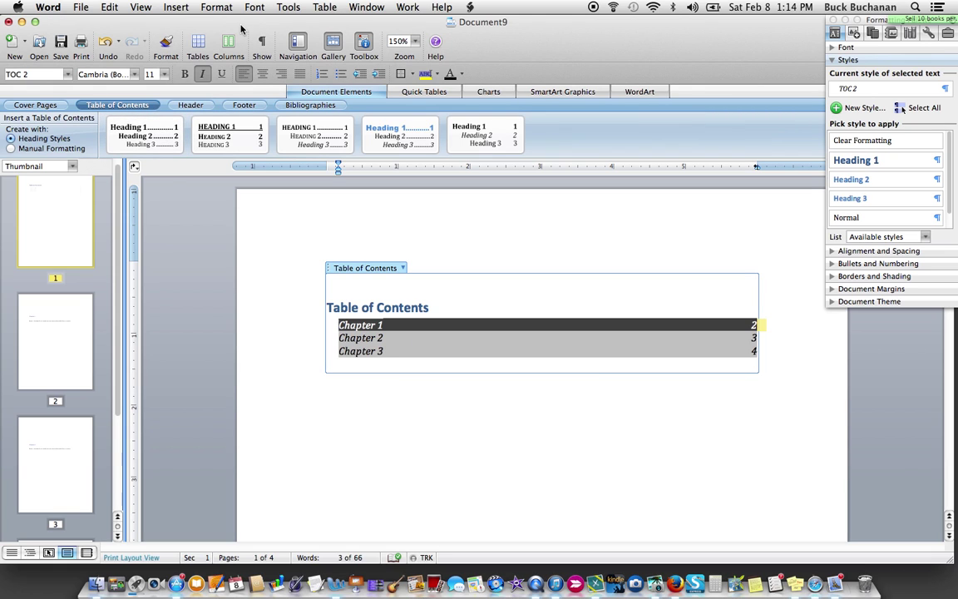
click(176, 7)
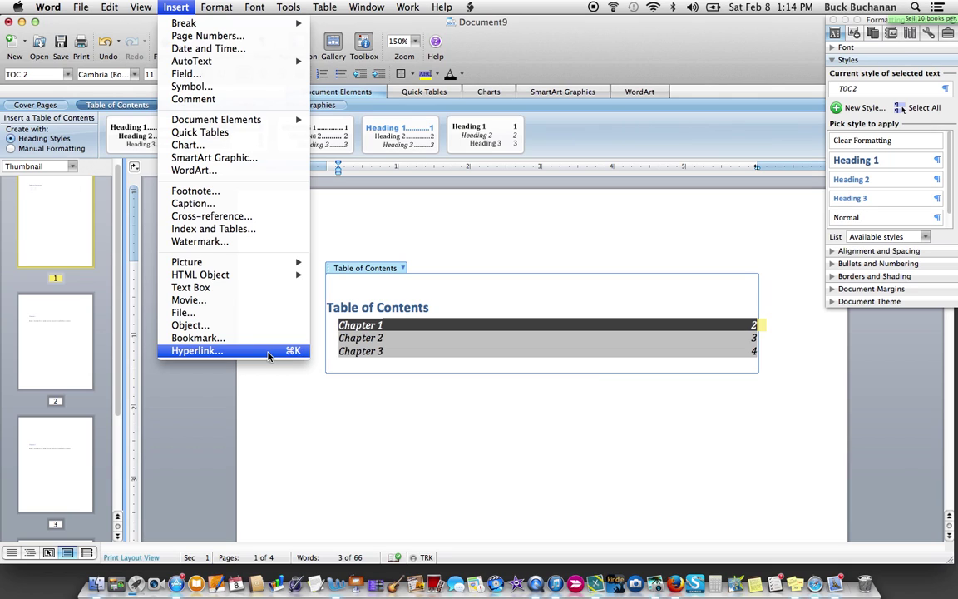
click(218, 353)
click(208, 352)
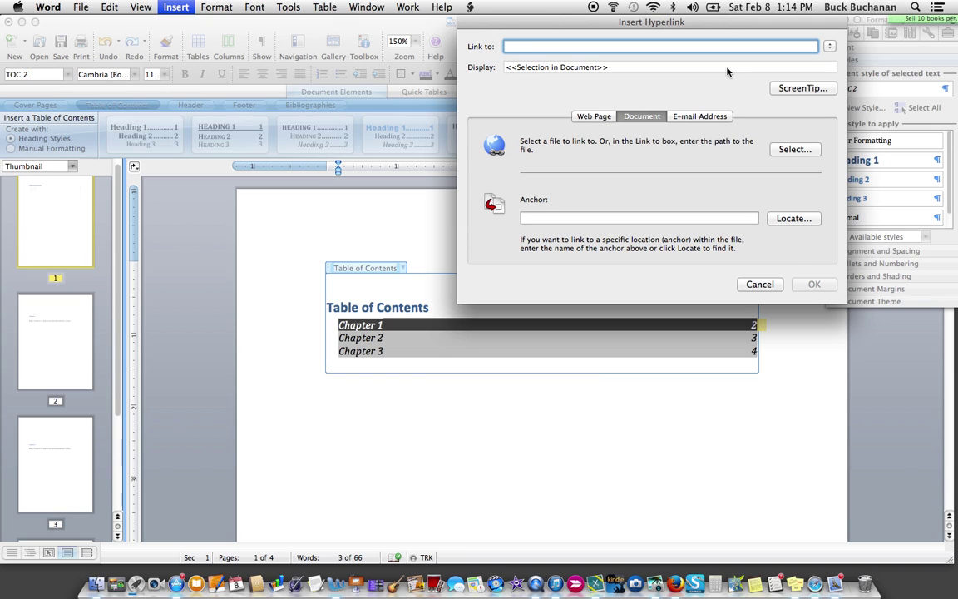
click(792, 219)
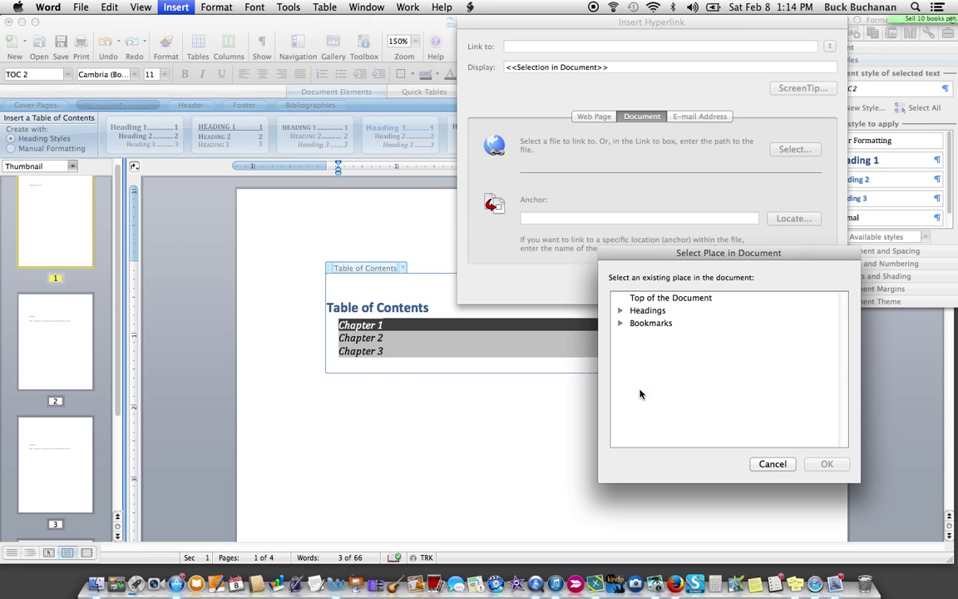
click(621, 324)
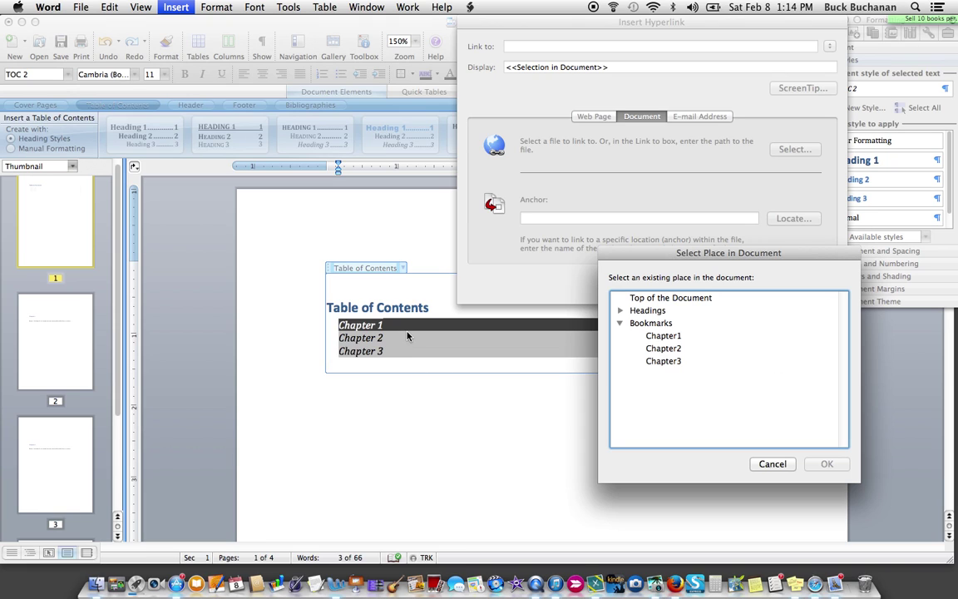
click(674, 337)
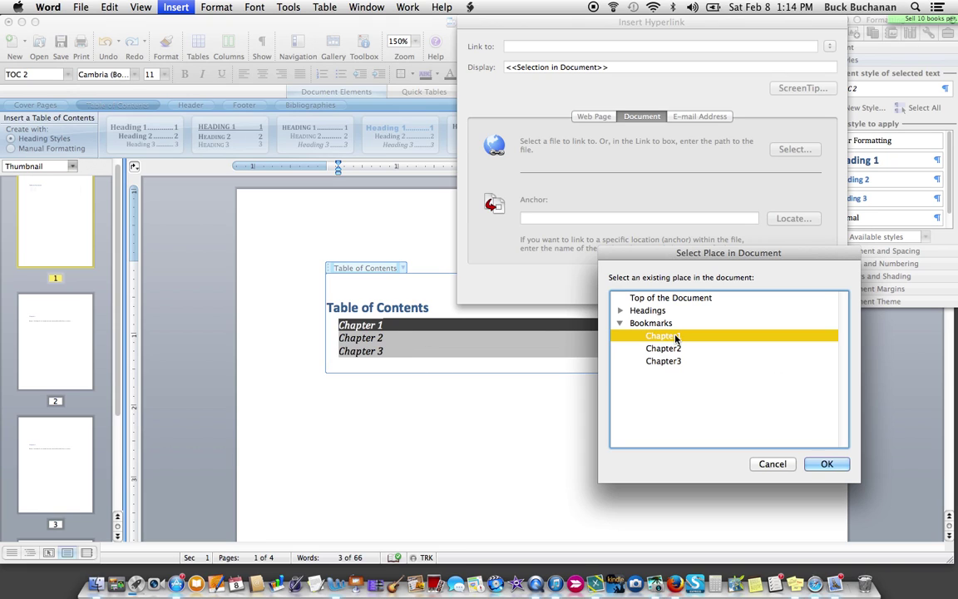
click(826, 465)
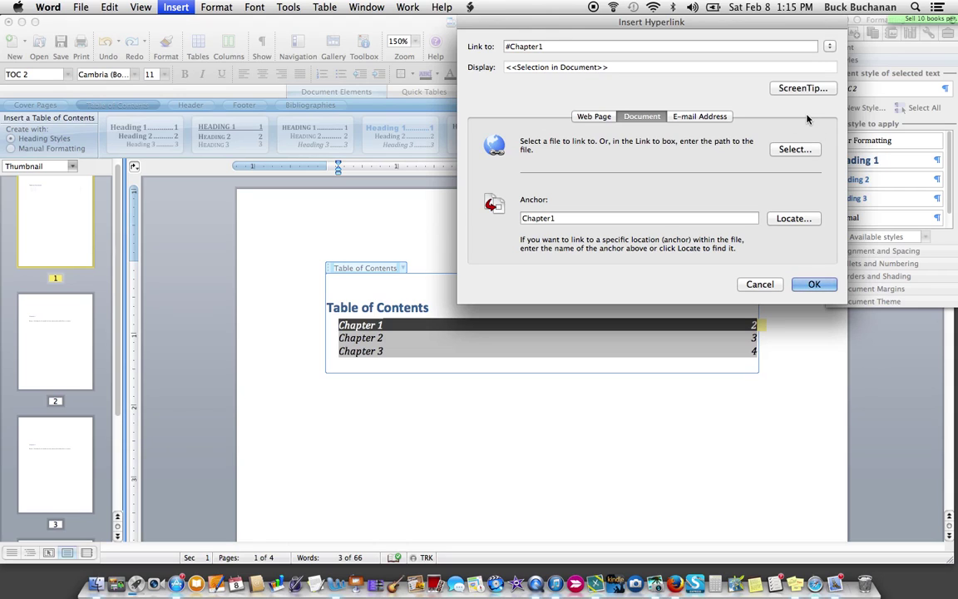
click(814, 285)
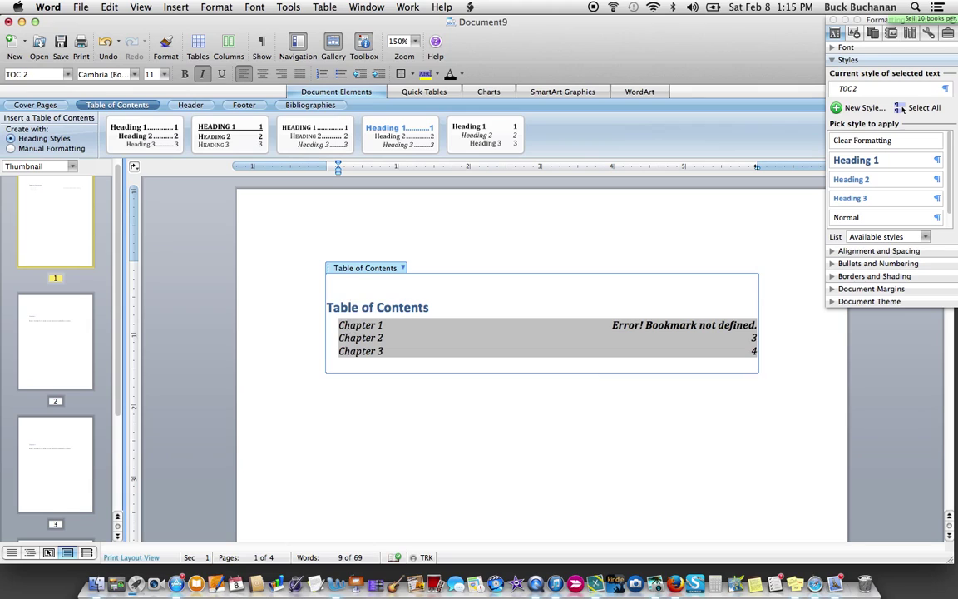
- Test the Chapter 1 link in the table of contents, returning to the contents page after each jump
click(382, 326)
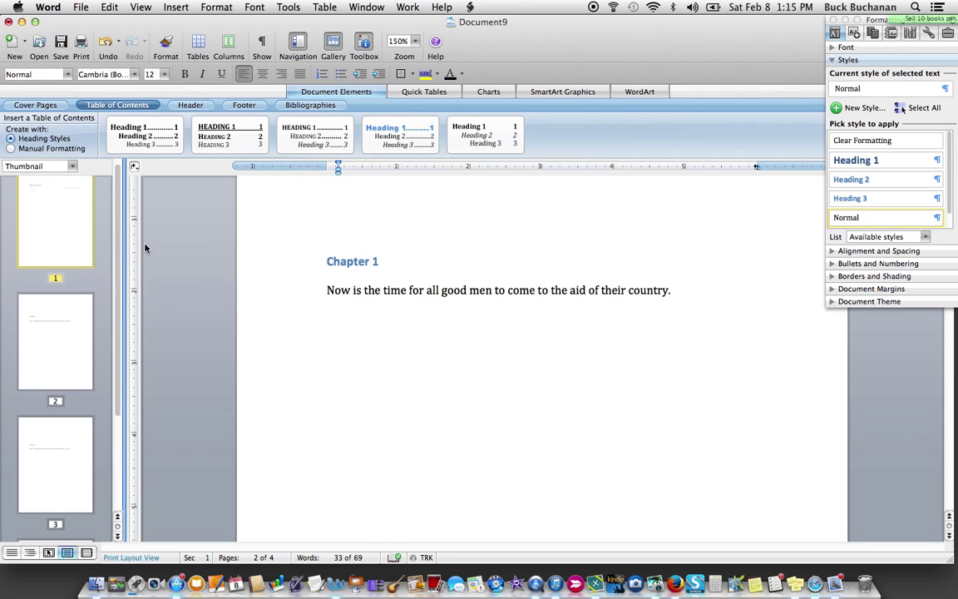
click(71, 229)
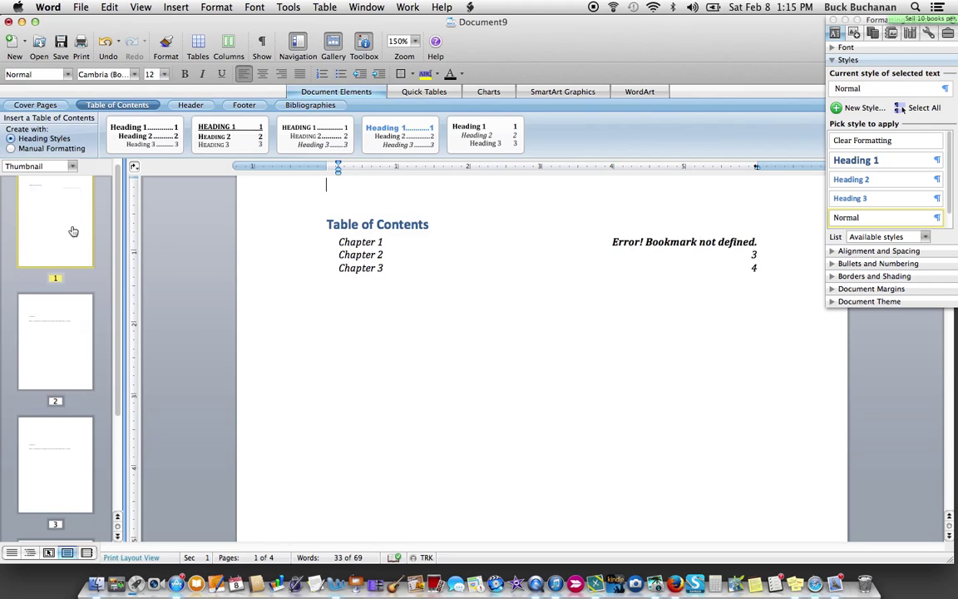
click(364, 242)
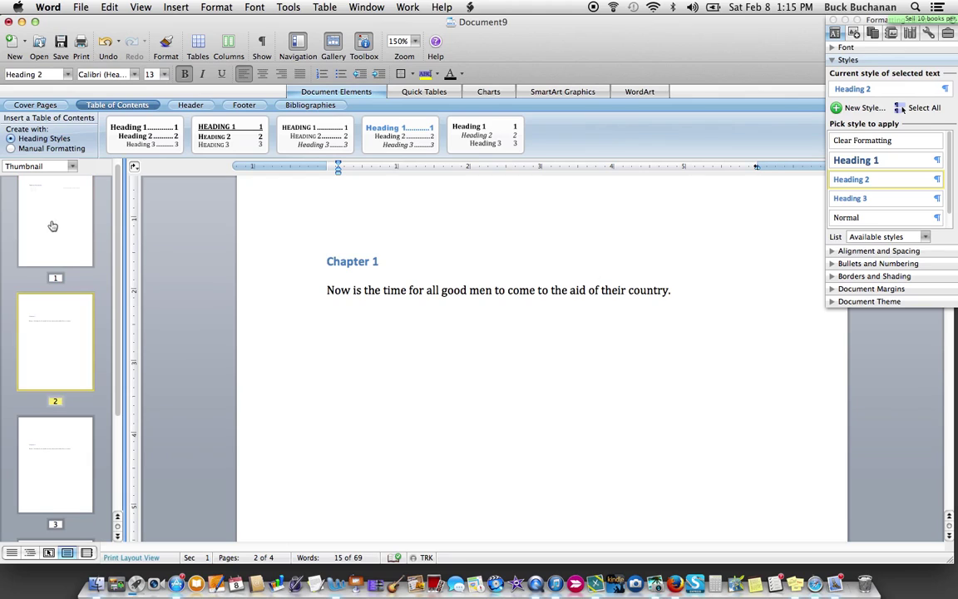
key(super+Home)
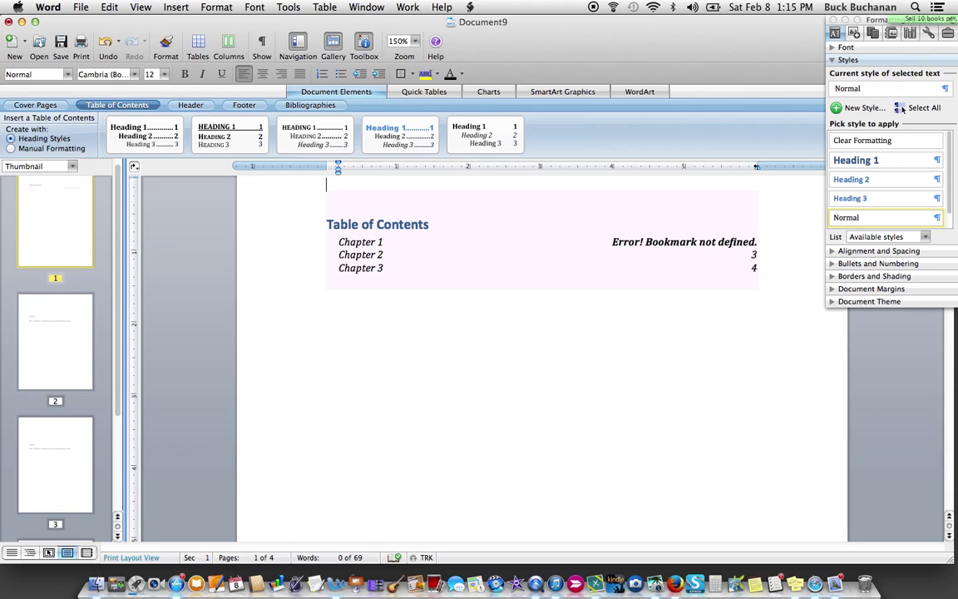
- Hyperlink only the "Chapter 2" text in the table of contents to the Chapter2 bookmark, and look at that chapter's page
drag(383, 255, 330, 260)
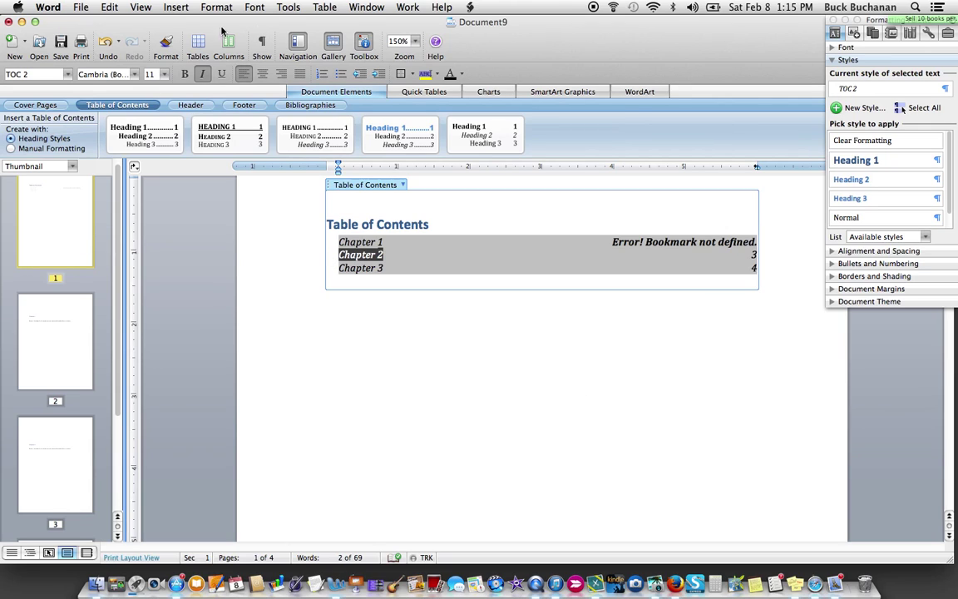
click(177, 7)
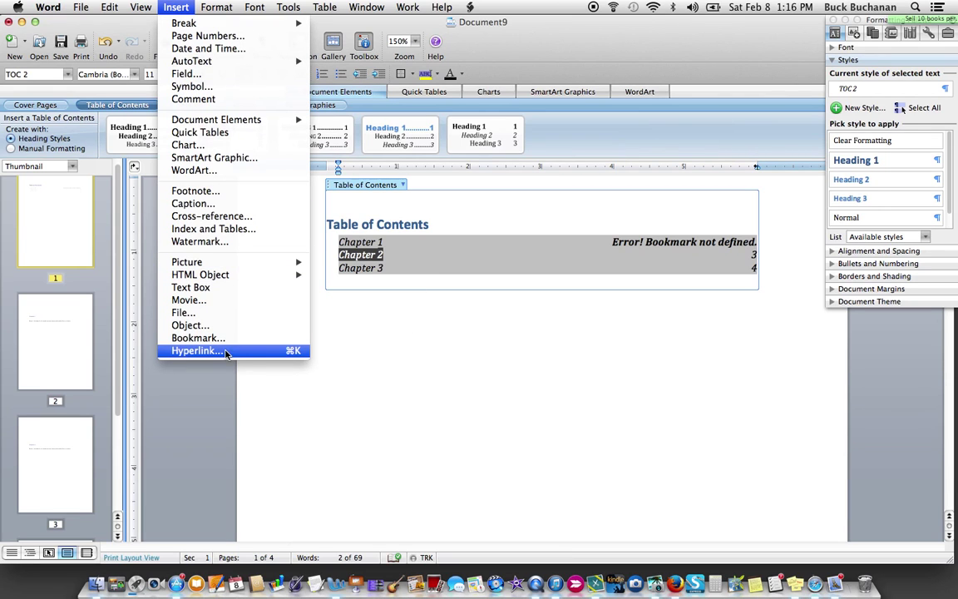
click(198, 350)
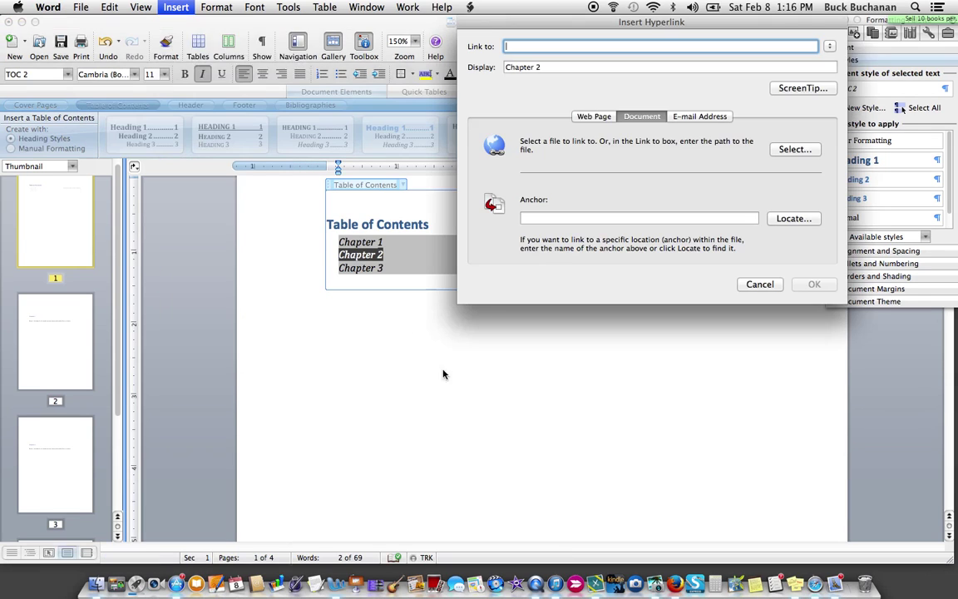
click(801, 220)
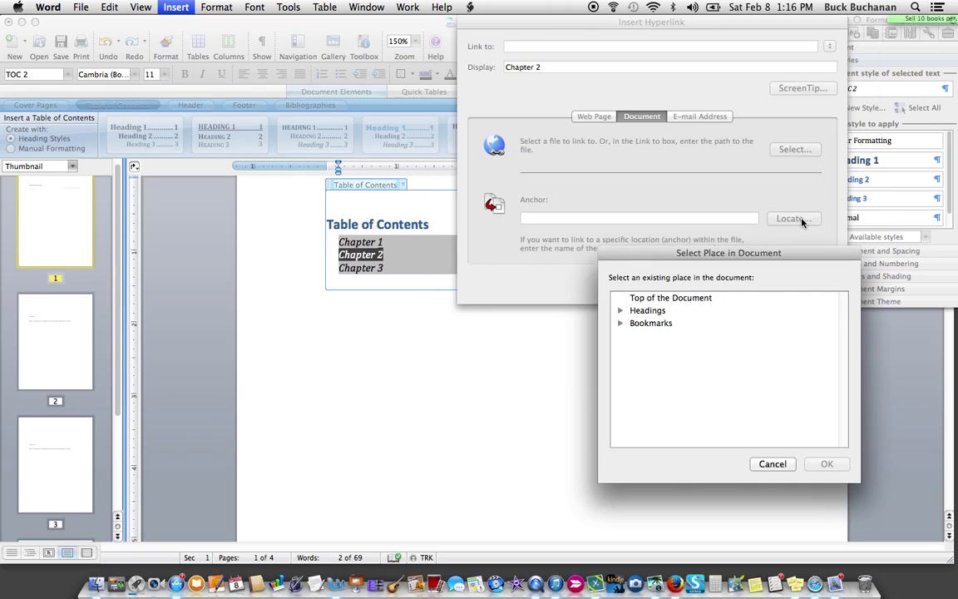
click(619, 323)
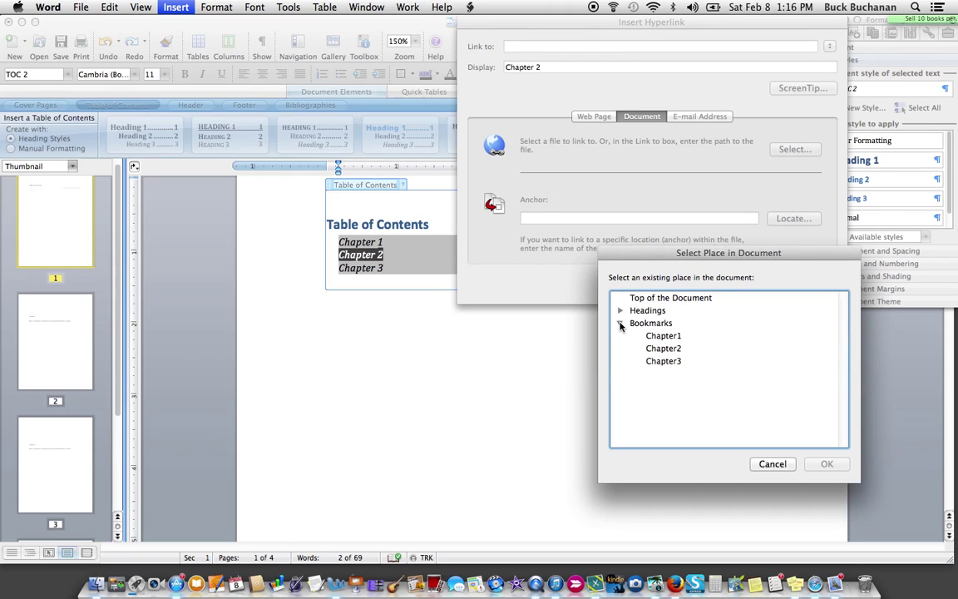
click(676, 350)
click(825, 464)
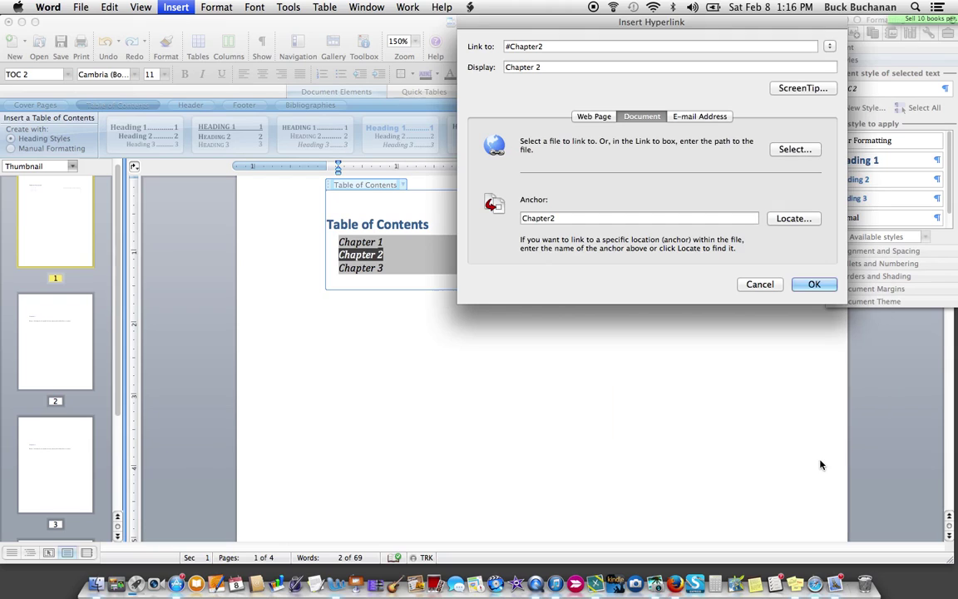
click(811, 287)
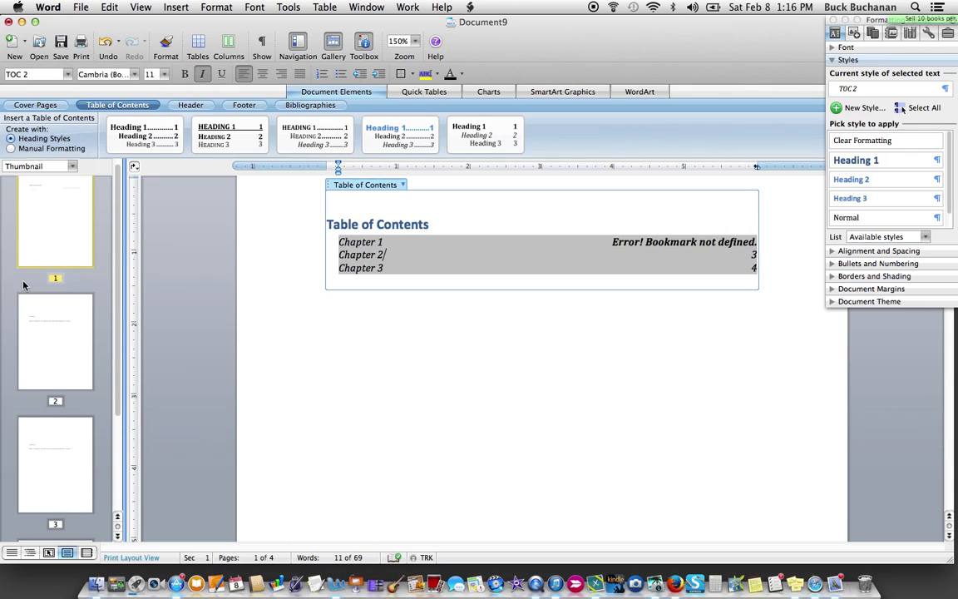
click(45, 461)
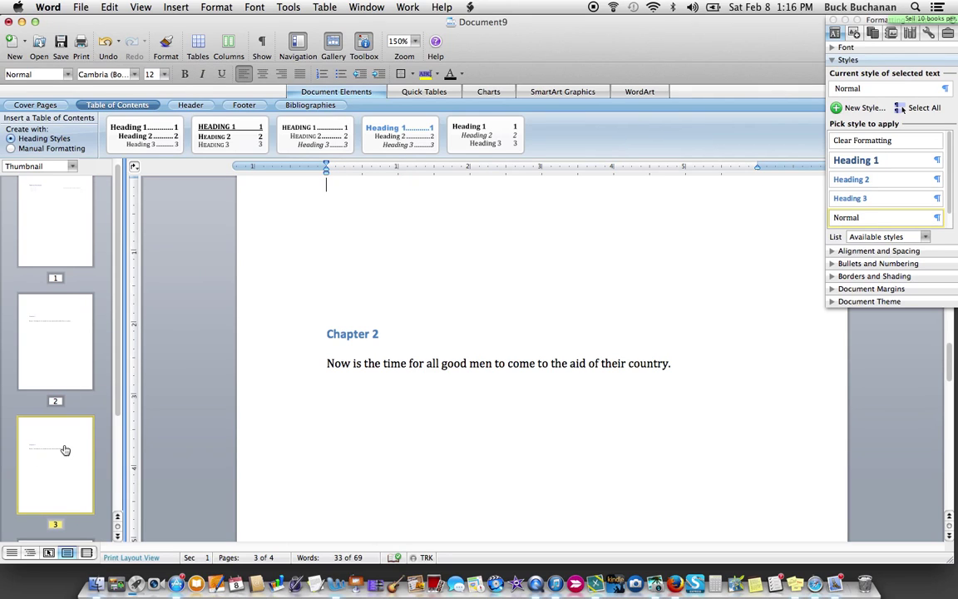
click(49, 219)
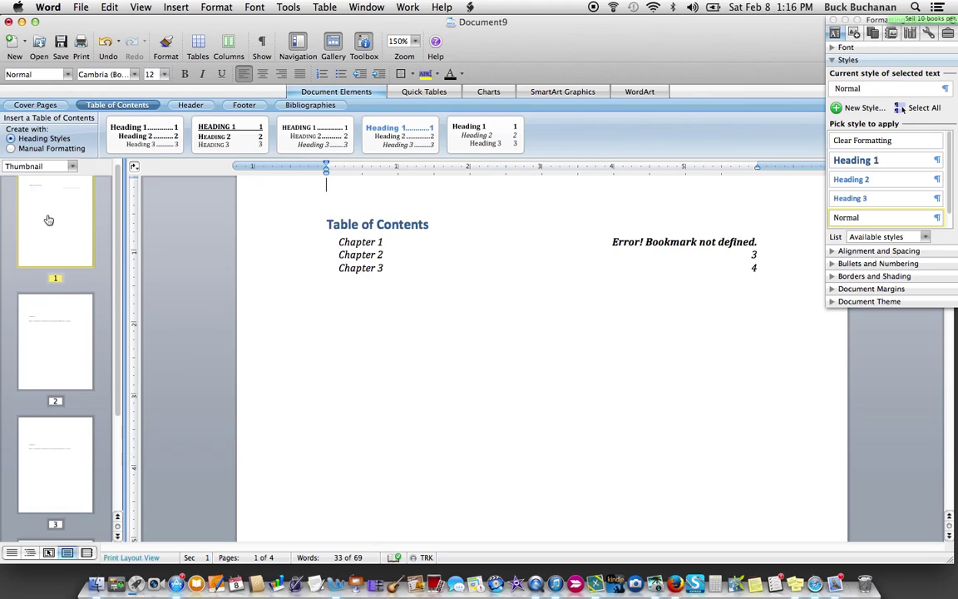
- Hyperlink only the "Chapter 3" text in the table of contents to the Chapter3 bookmark
drag(391, 273, 331, 277)
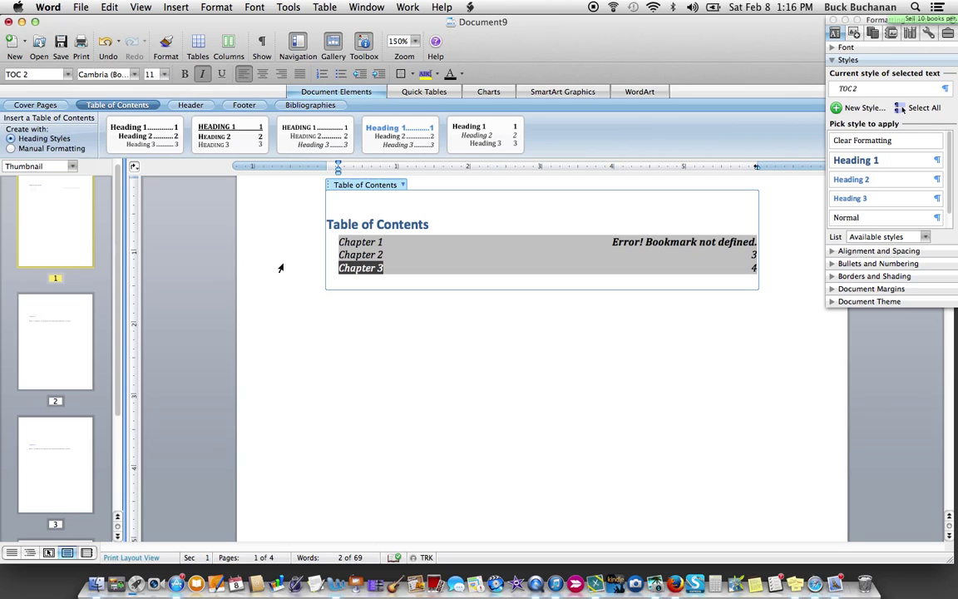
key(super+k)
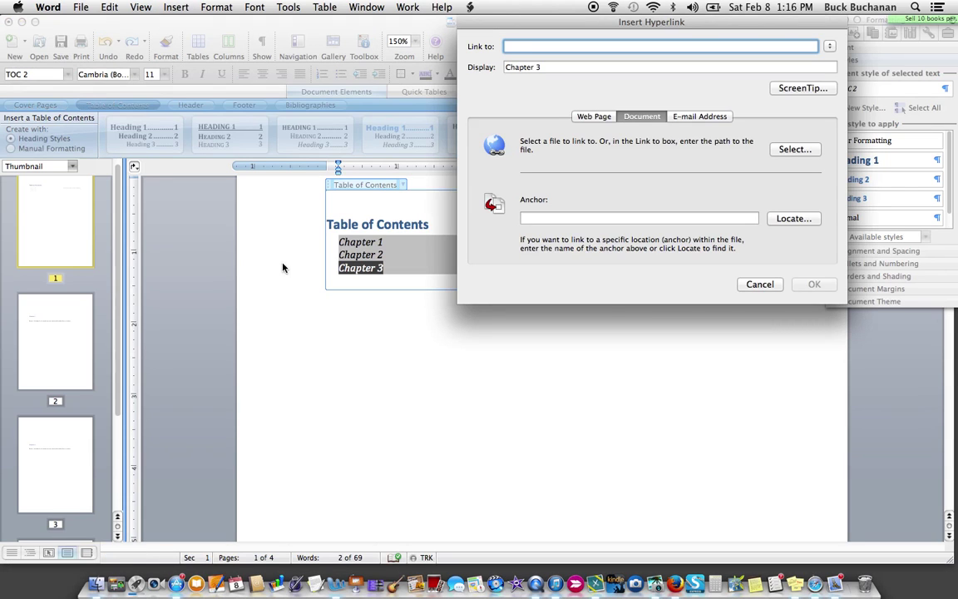
click(795, 219)
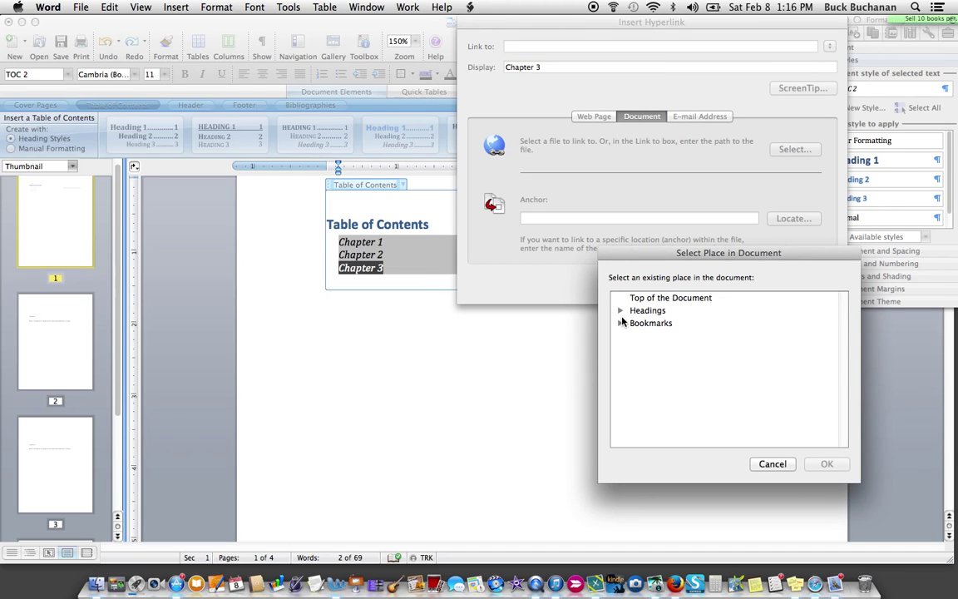
click(620, 323)
click(667, 364)
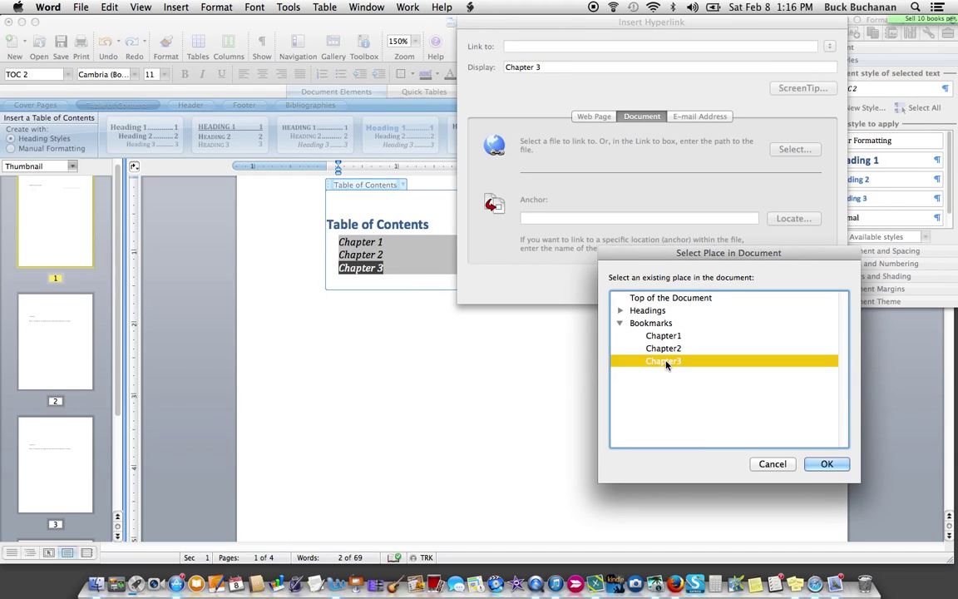
click(826, 465)
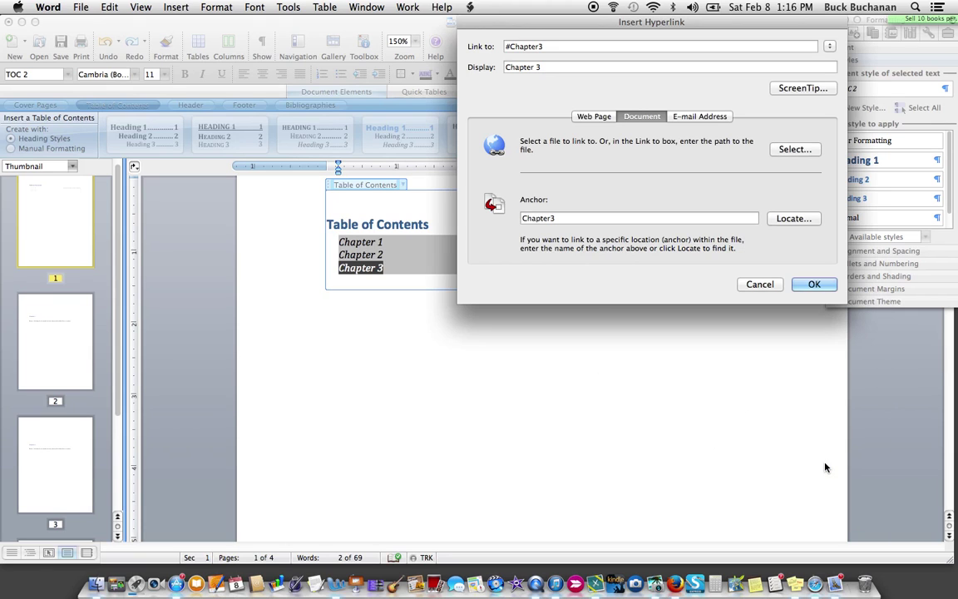
click(818, 285)
click(508, 366)
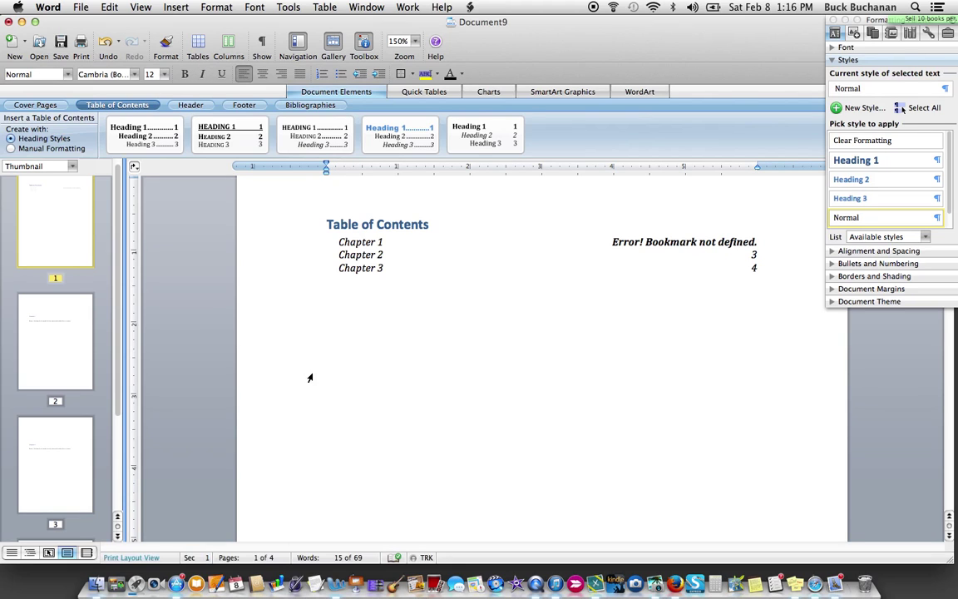
- Follow the Chapter 1, Chapter 2 and Chapter 3 contents links in turn, going back to the contents page after each one
click(365, 241)
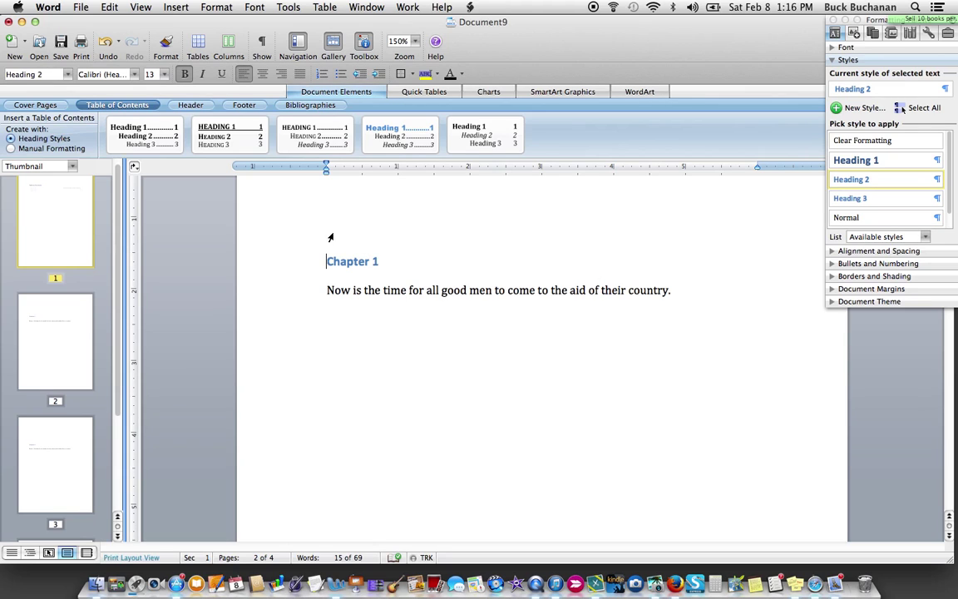
click(44, 209)
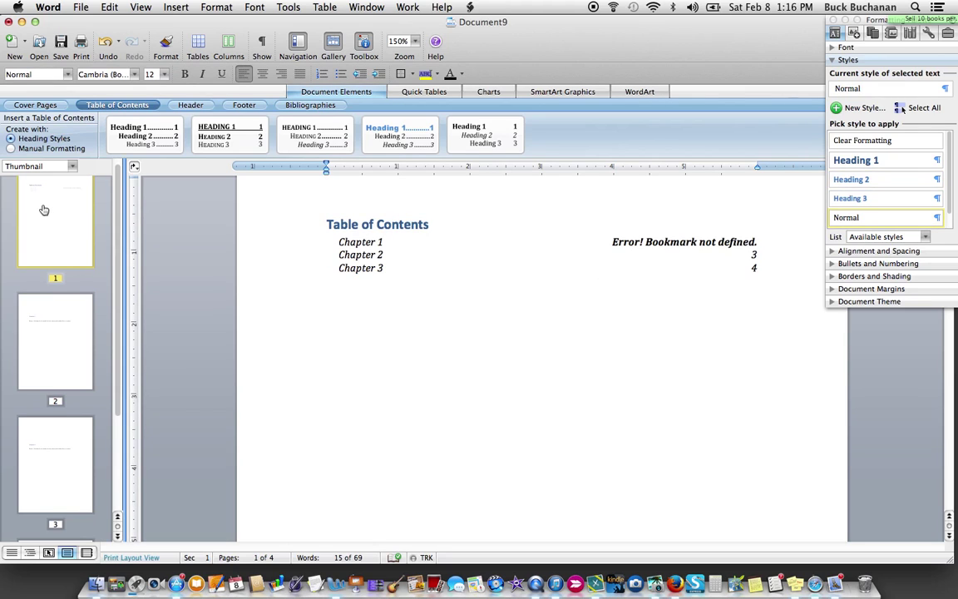
click(363, 256)
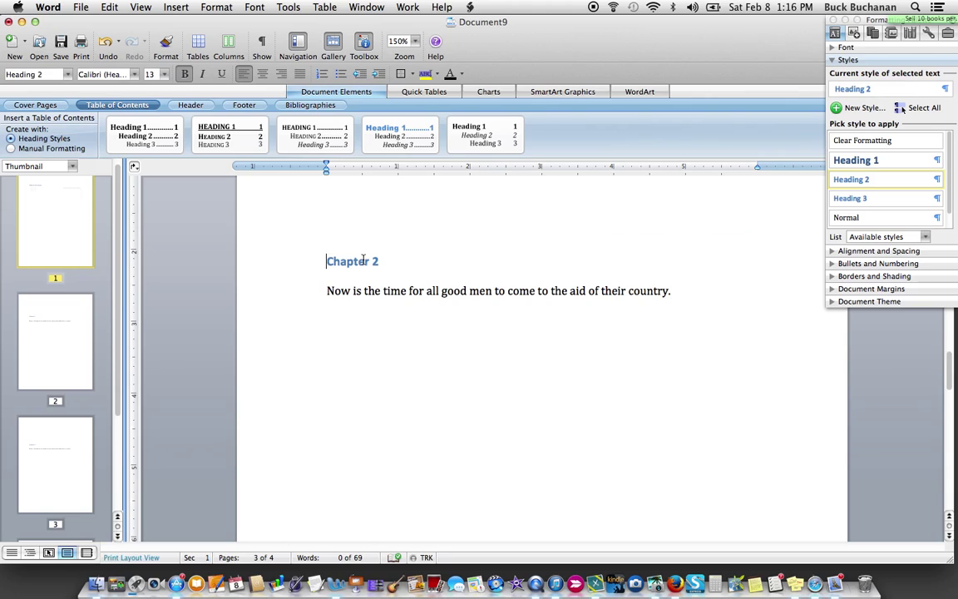
click(52, 195)
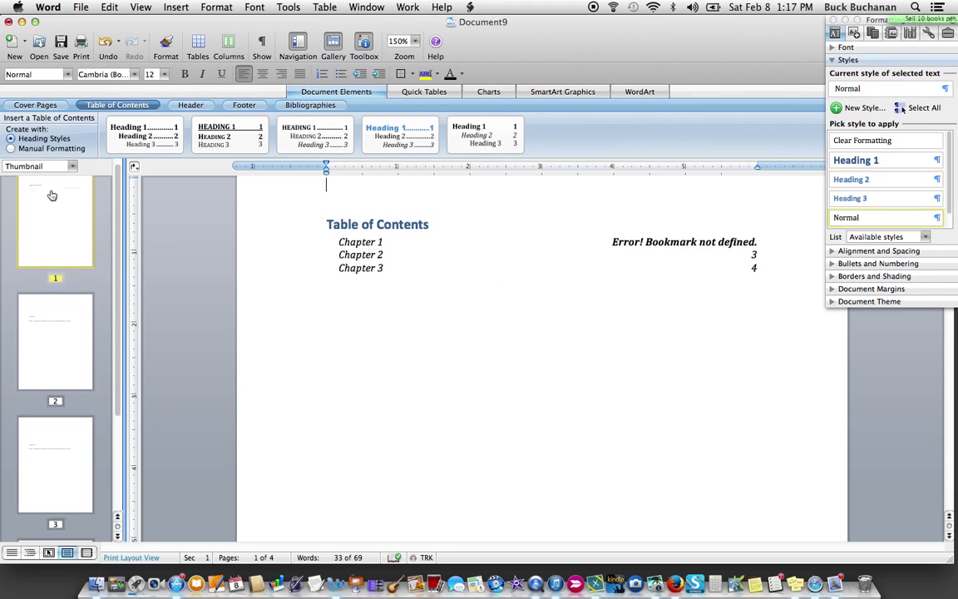
click(366, 273)
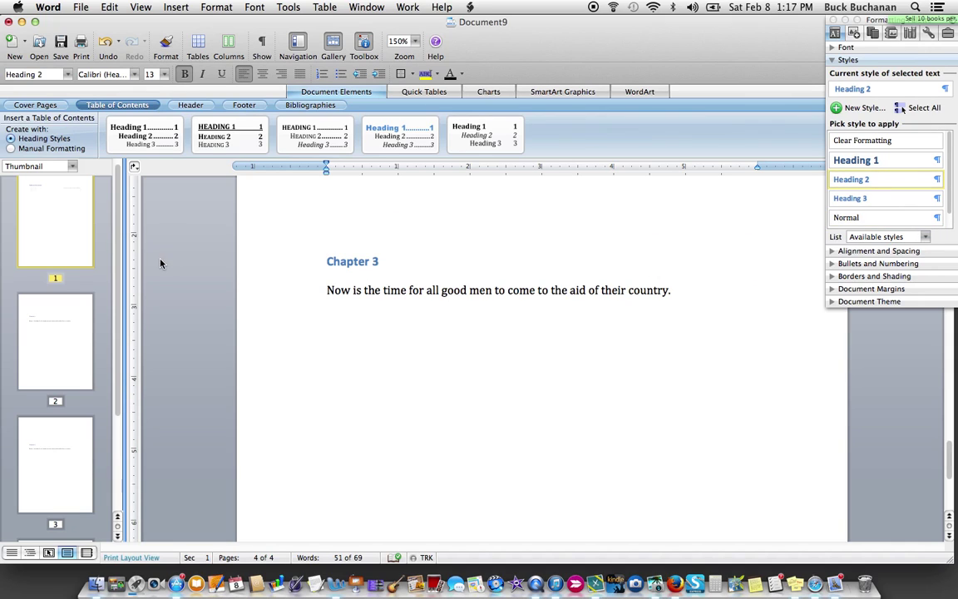
click(67, 222)
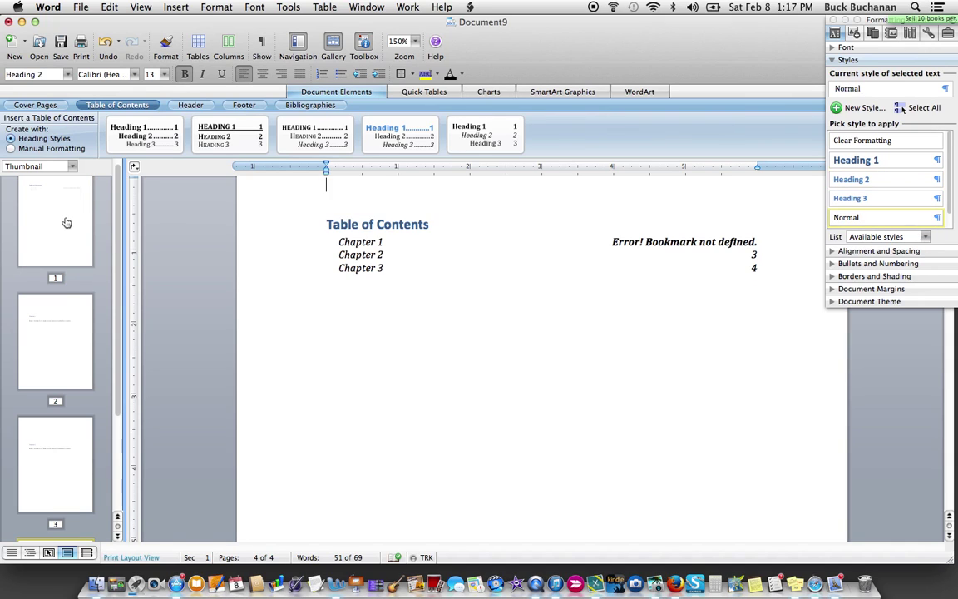